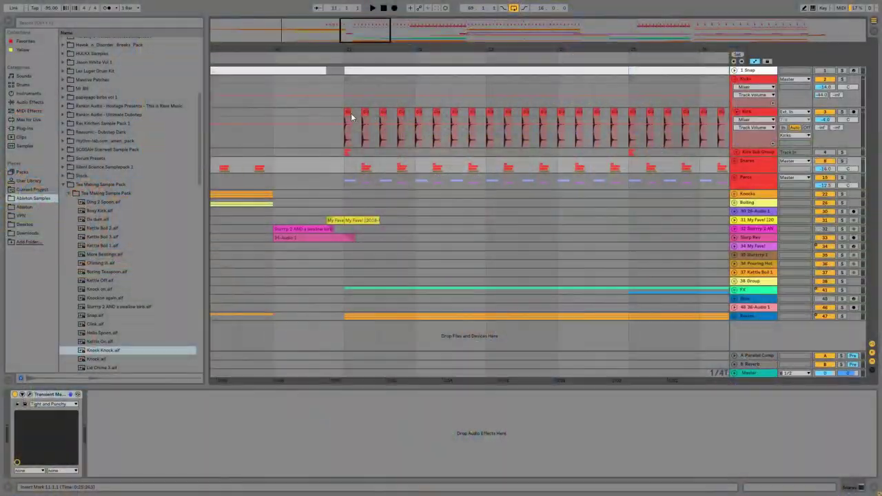
# Step: Solo the Kick track and play it from bar 21
pyautogui.click(841, 114)
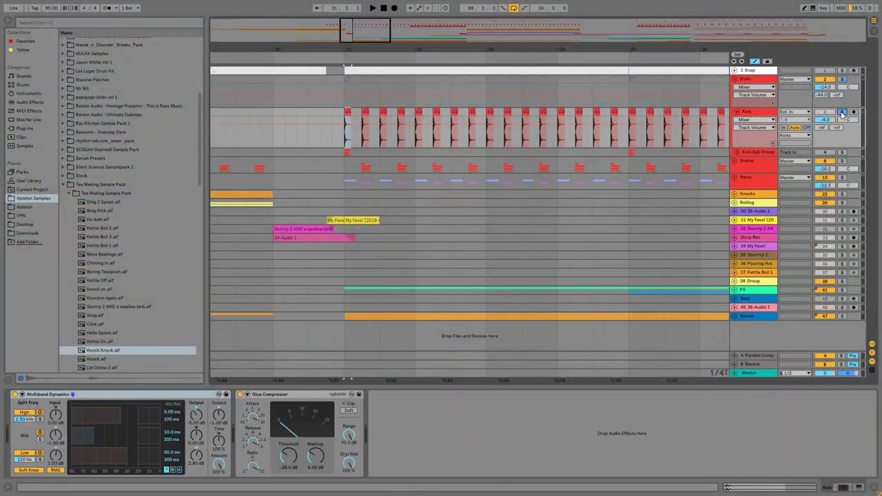
pyautogui.press('space')
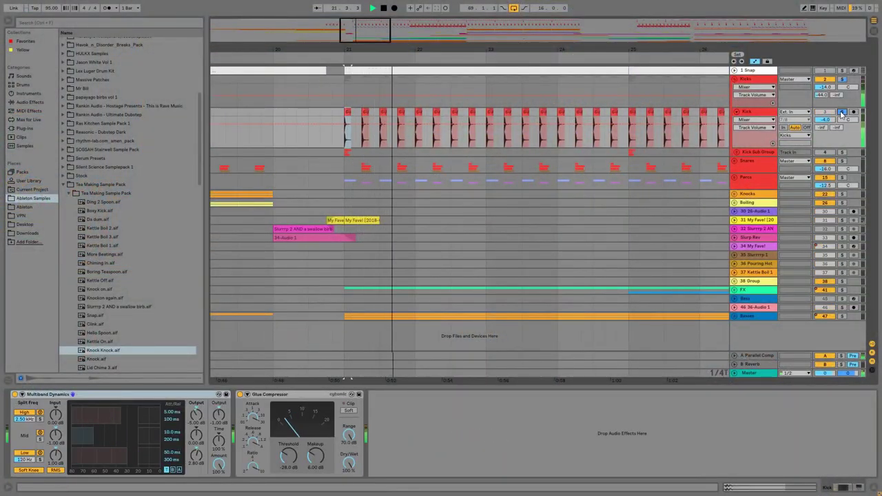
pyautogui.press('space')
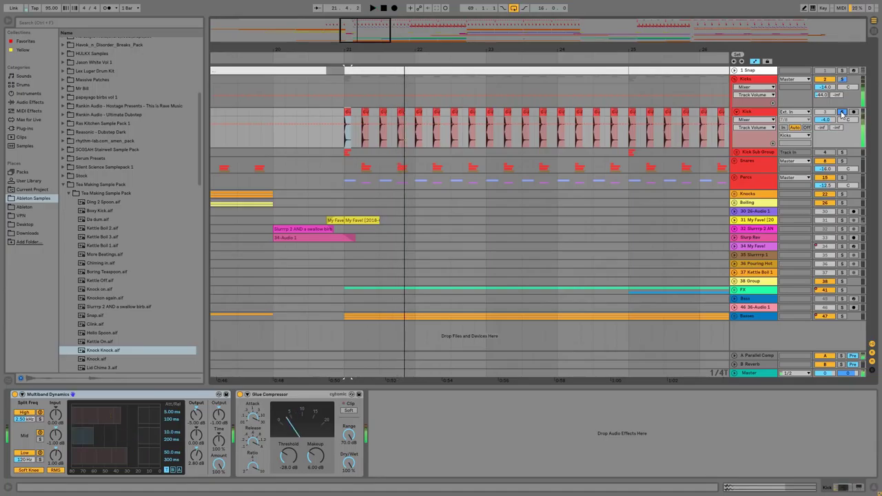
# Step: Expand the Kick Sub Group and solo its Low Kick layer at bar 21
pyautogui.click(736, 153)
pyautogui.moveTo(350, 34); pyautogui.dragTo(350, 90)
pyautogui.click(400, 207)
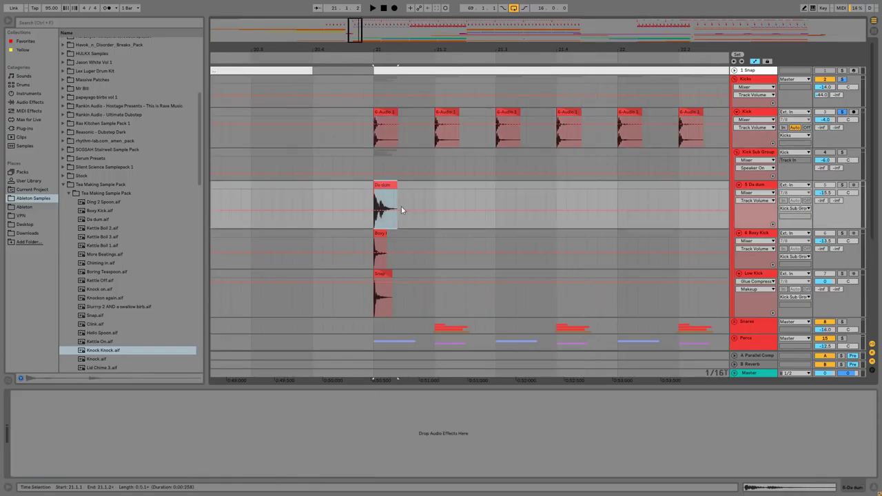
pyautogui.press('Down')
pyautogui.press('Down')
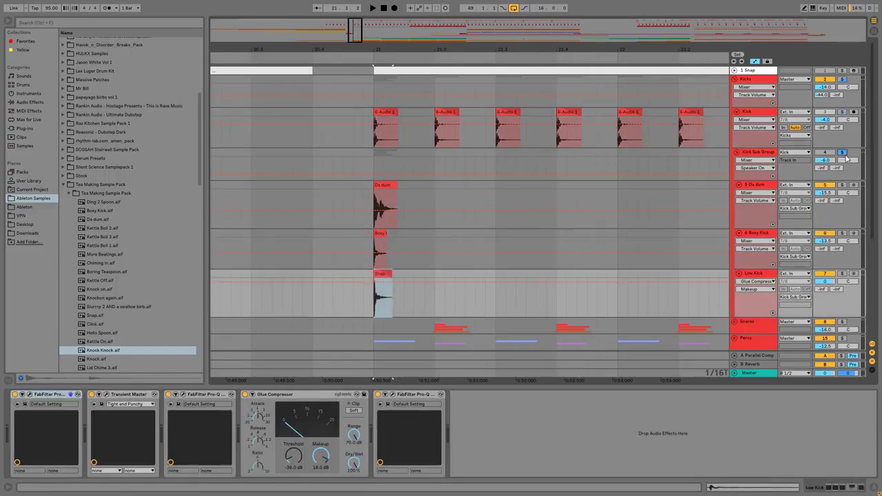
pyautogui.click(843, 185)
pyautogui.click(843, 274)
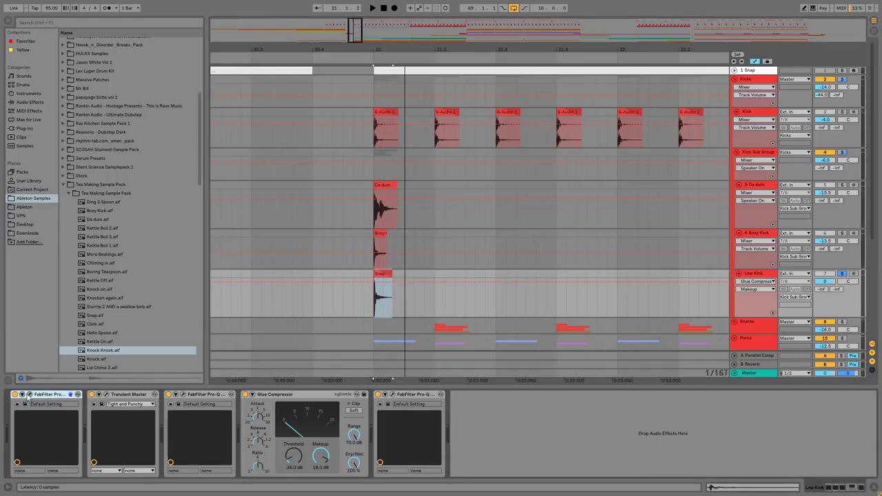
# Step: Inspect the first FabFilter Pro-Q curve and the Transient Master settings on the Low Kick track
pyautogui.click(28, 396)
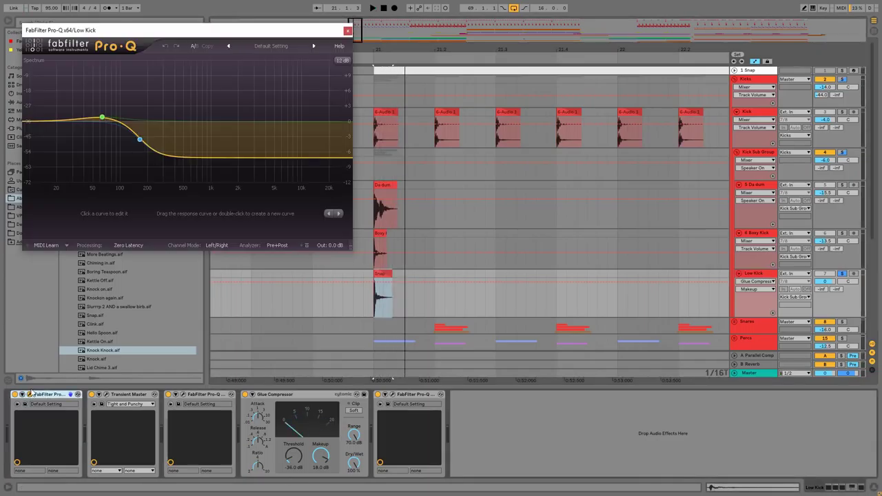
pyautogui.click(348, 31)
pyautogui.click(106, 395)
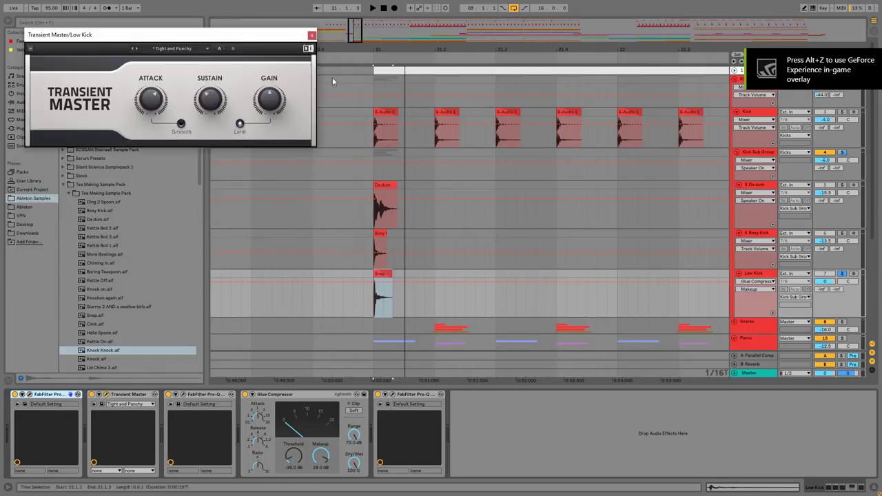
pyautogui.click(312, 35)
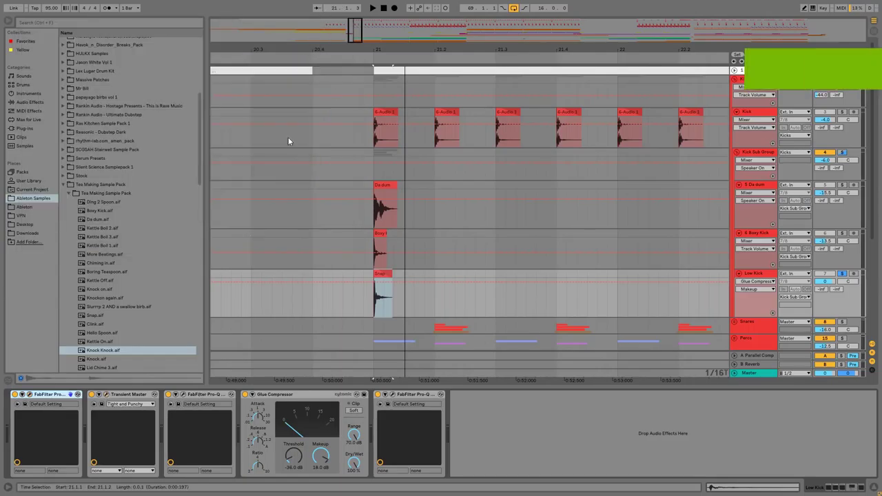
# Step: Review the second FabFilter Pro-Q, the Glue Compressor and the last Pro-Q in the Low Kick's effect chain
pyautogui.click(185, 395)
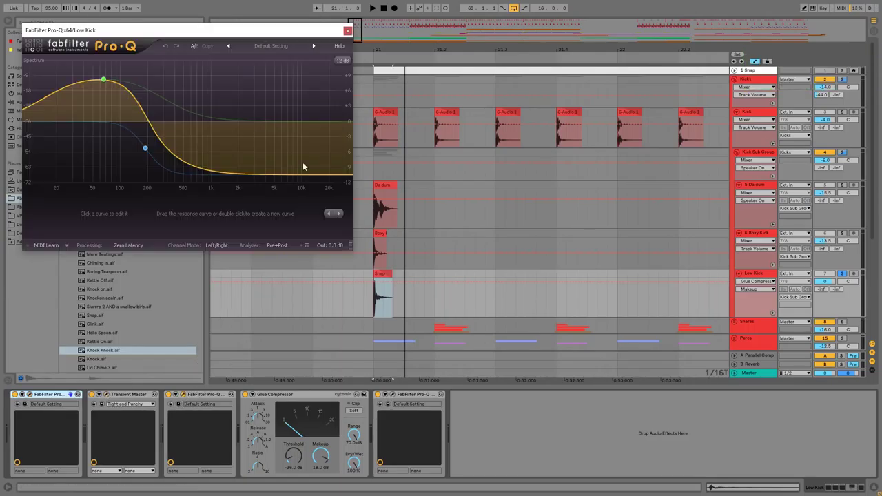
pyautogui.click(348, 31)
pyautogui.click(310, 396)
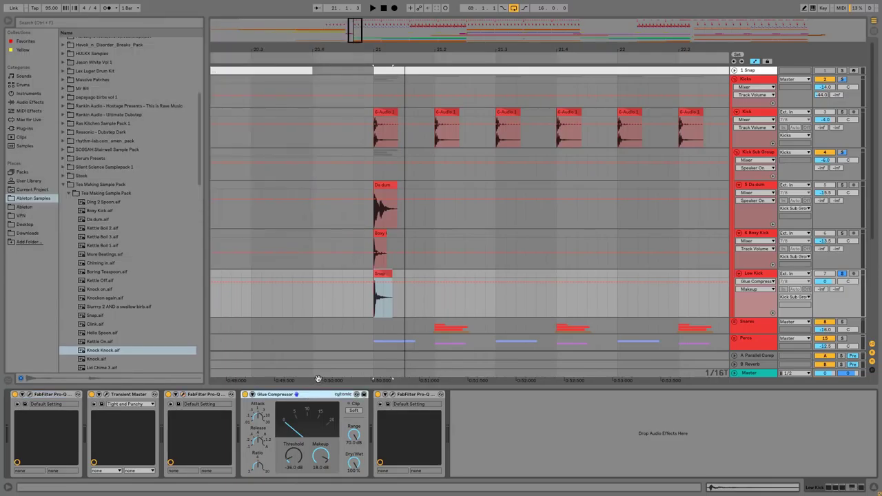
pyautogui.click(418, 396)
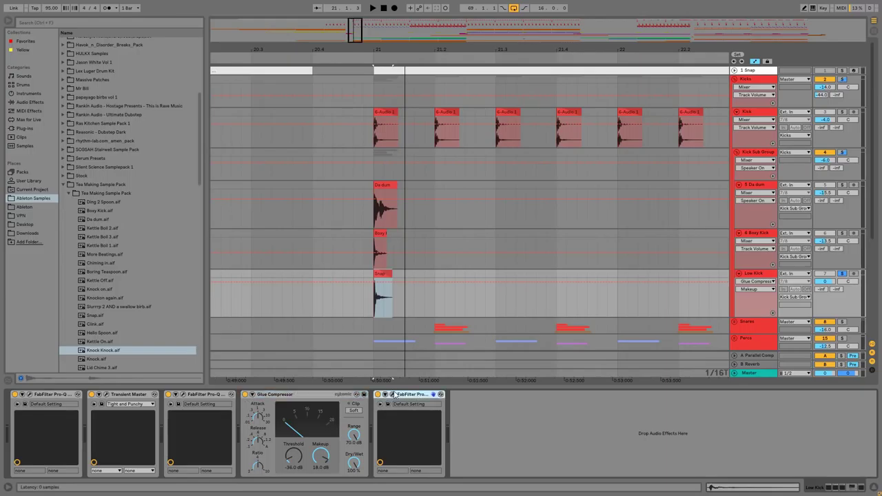
pyautogui.click(394, 395)
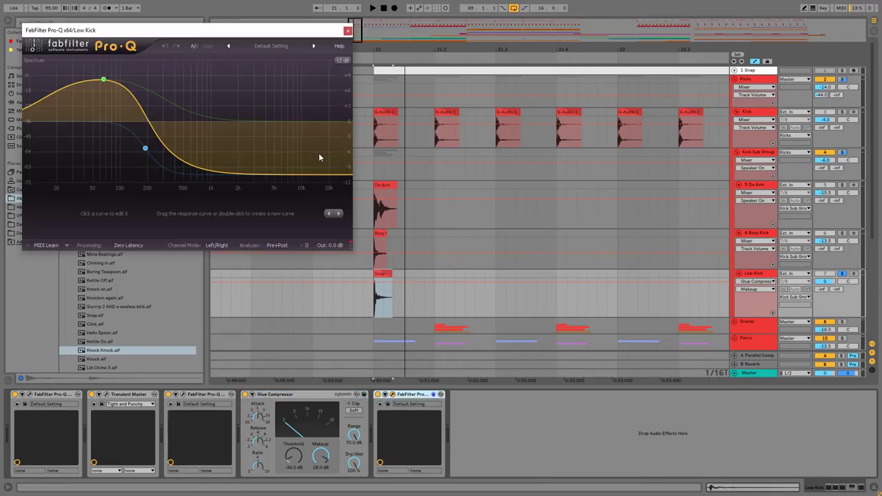
pyautogui.click(348, 31)
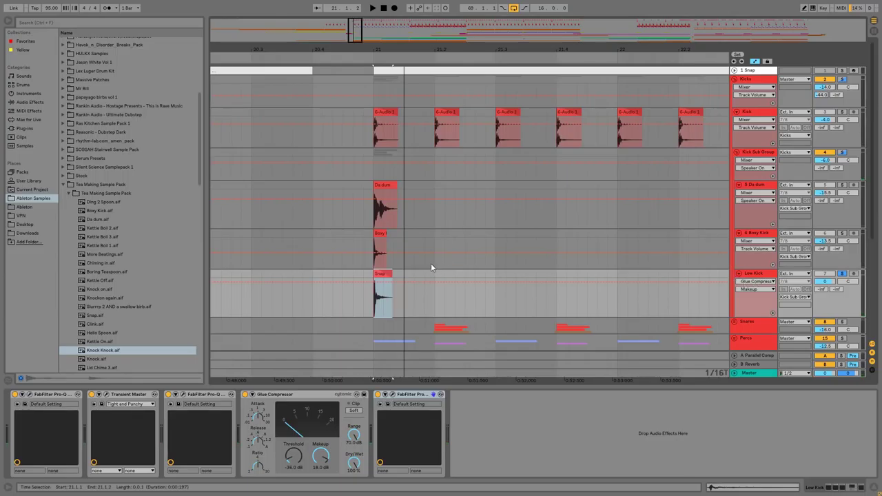
# Step: Highlight the Da dum and Boxy Kick clips at bar 21 and check the Da dum track for effects
pyautogui.moveTo(431, 268); pyautogui.dragTo(367, 213)
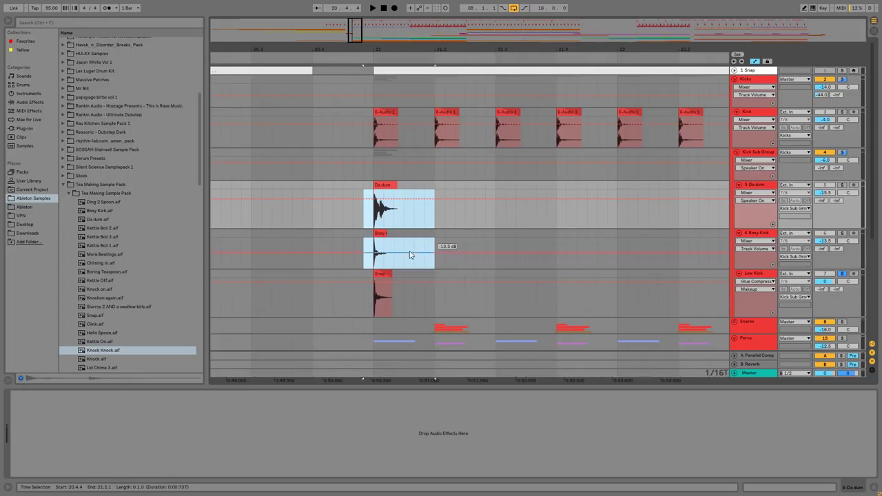
pyautogui.click(386, 273)
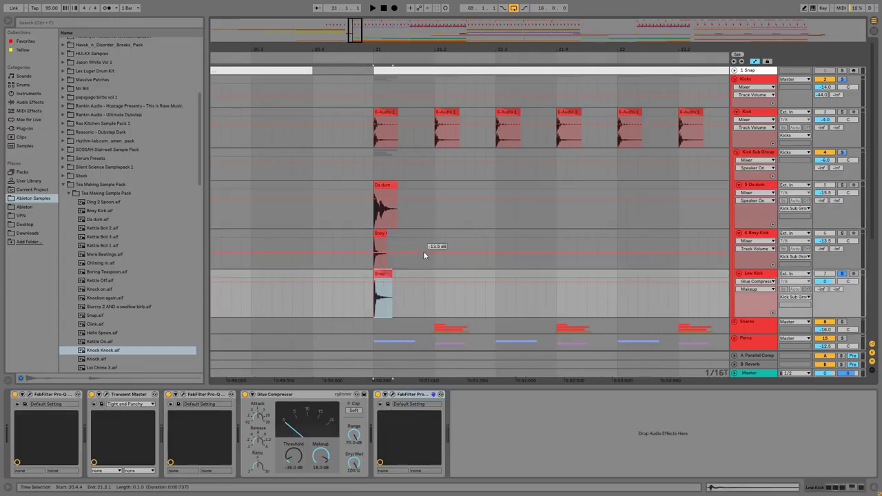
pyautogui.moveTo(422, 234); pyautogui.dragTo(374, 183)
pyautogui.click(765, 168)
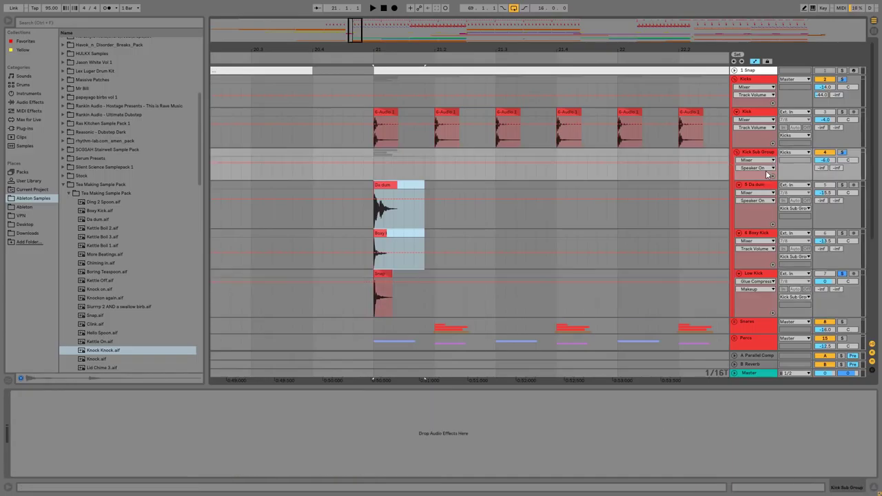
pyautogui.click(765, 187)
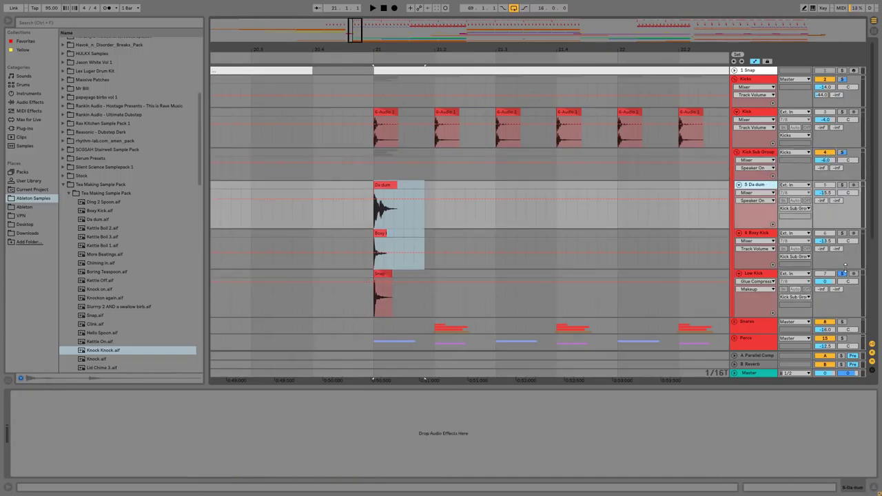
# Step: Unsolo the Low Kick, then deactivate and collapse the Kick Sub Group
pyautogui.click(844, 274)
pyautogui.click(748, 155)
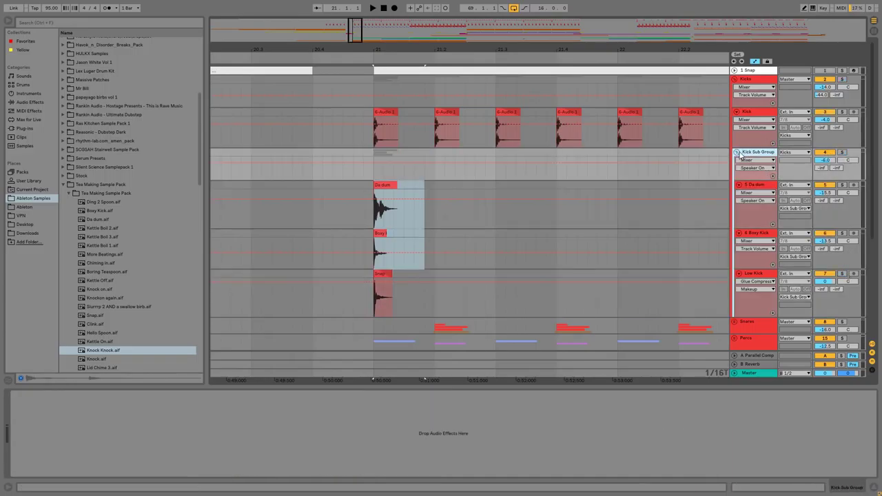
pyautogui.click(830, 155)
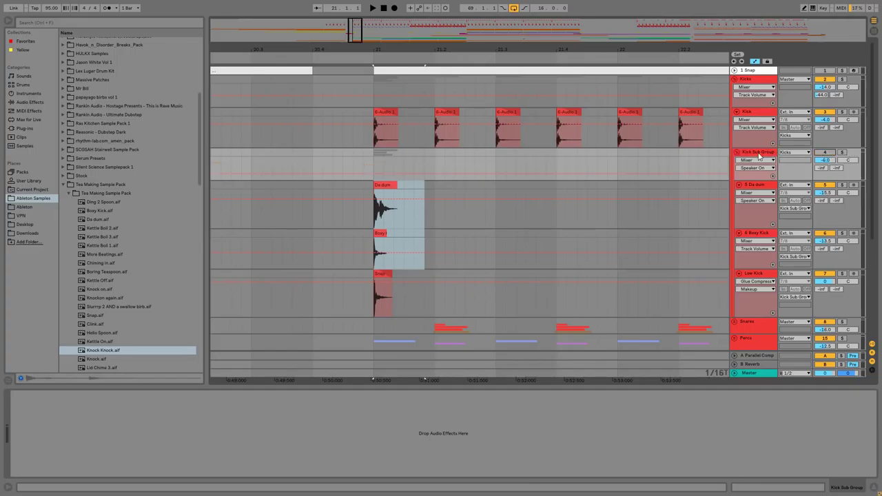
pyautogui.click(738, 153)
# Step: Examine the Kick track's effects and audition it soloed from its first clip at bar 21, restoring the full mix
pyautogui.click(756, 117)
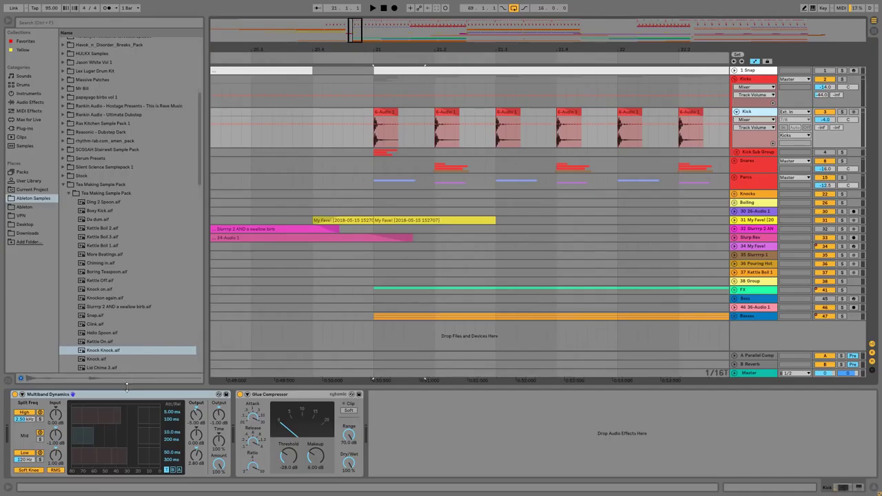
pyautogui.click(387, 112)
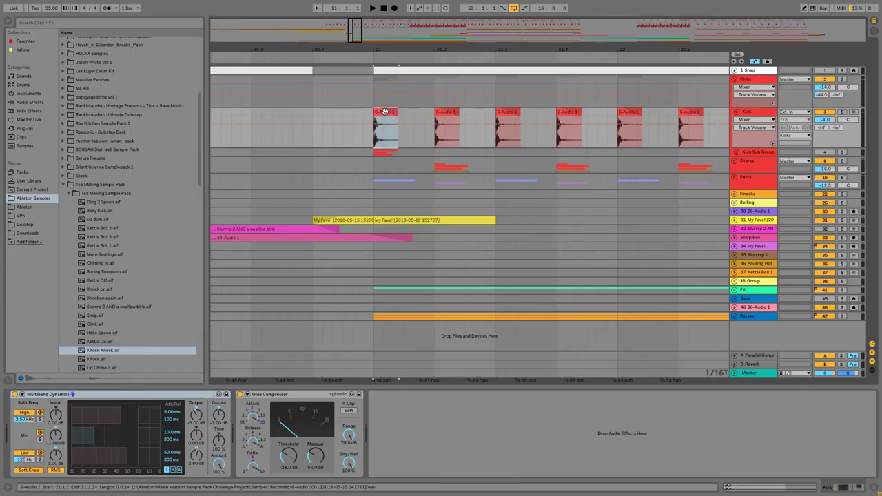
pyautogui.click(842, 112)
pyautogui.press('space')
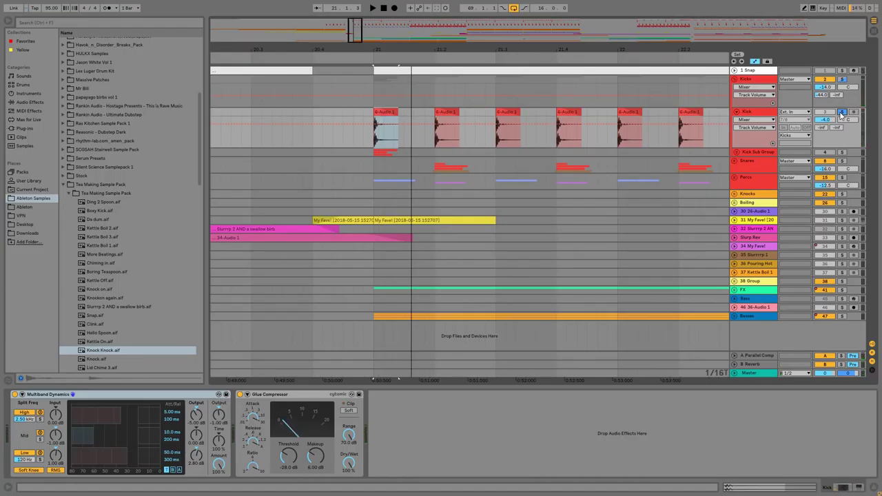
pyautogui.click(842, 113)
# Step: Play the arrangement from bar 21 with all active tracks to hear the kick in context
pyautogui.press('-')
pyautogui.press('-')
pyautogui.press('-')
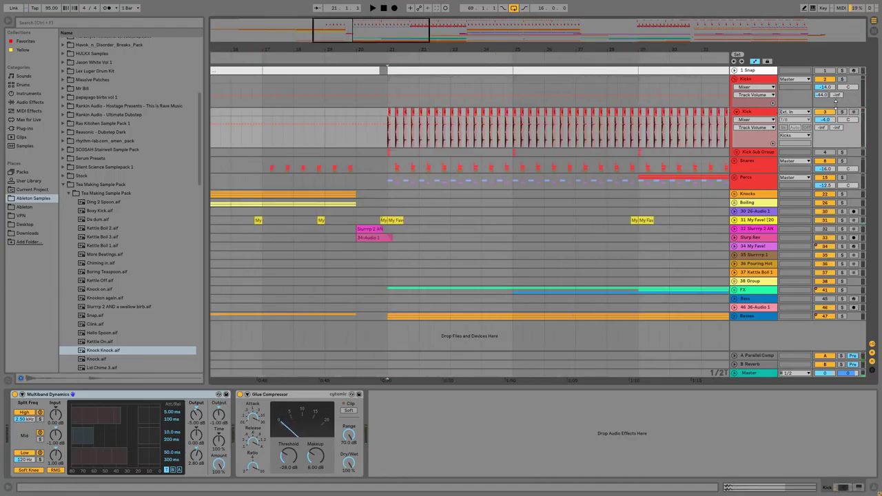
pyautogui.press('space')
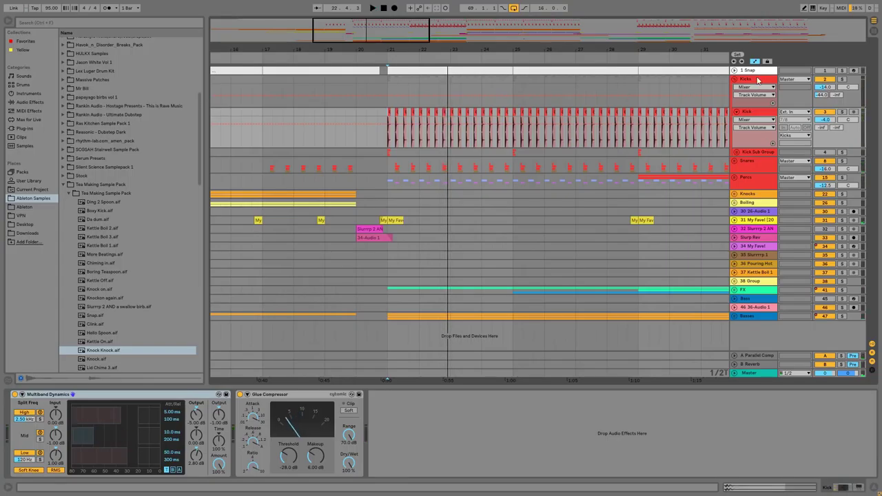
pyautogui.press('space')
# Step: Collapse the Kicks group, unfold the Snap track and select its clip starting at bar 21
pyautogui.click(732, 83)
pyautogui.click(734, 79)
pyautogui.click(748, 70)
pyautogui.click(734, 70)
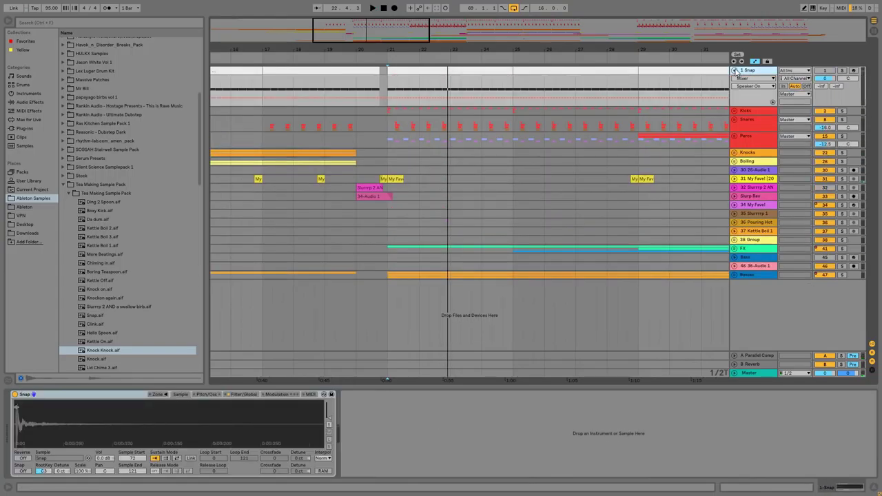
pyautogui.click(397, 69)
pyautogui.scroll(4, 398, 67)
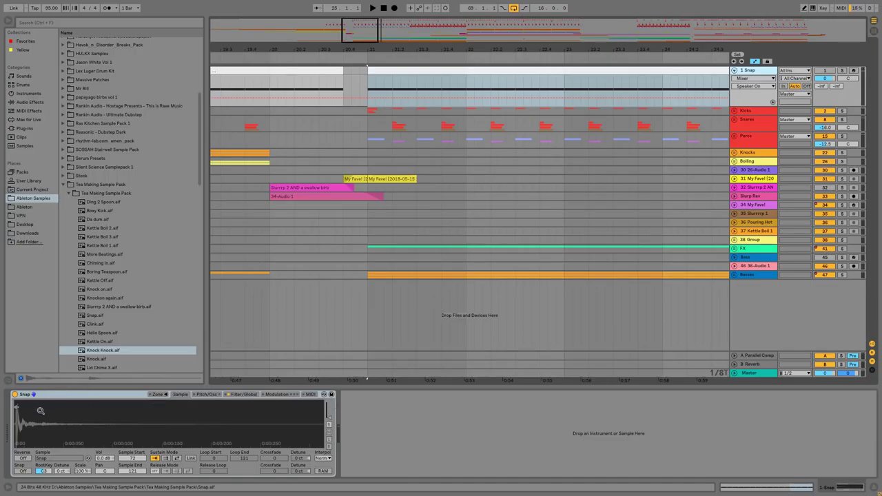
# Step: Shift the Snap sample's playback region in the sampler to a start of 109 and an end of 158
pyautogui.moveTo(33, 415); pyautogui.dragTo(33, 455)
pyautogui.moveTo(39, 415)
pyautogui.mouseDown()
pyautogui.moveTo(32, 434)
pyautogui.moveTo(78, 434)
pyautogui.moveTo(69, 441)
pyautogui.moveTo(115, 409)
pyautogui.mouseUp()
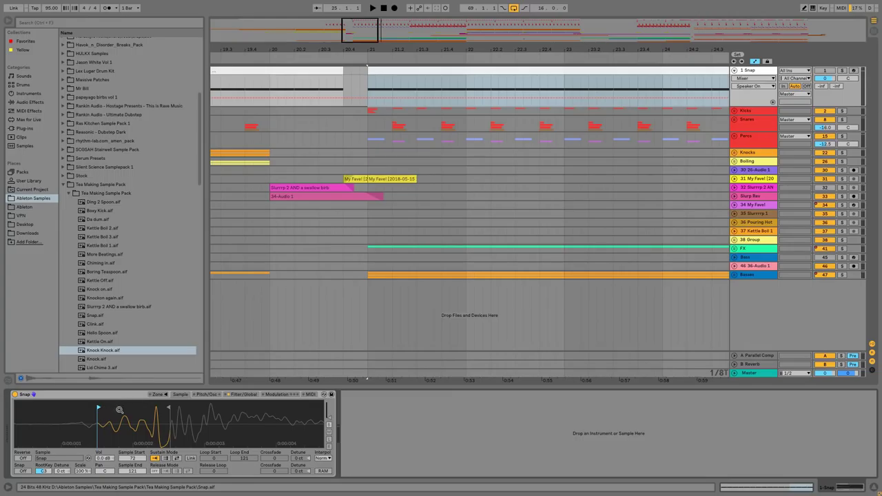
pyautogui.moveTo(170, 408); pyautogui.dragTo(198, 408)
pyautogui.moveTo(100, 407); pyautogui.dragTo(128, 408)
pyautogui.moveTo(197, 412); pyautogui.dragTo(211, 408)
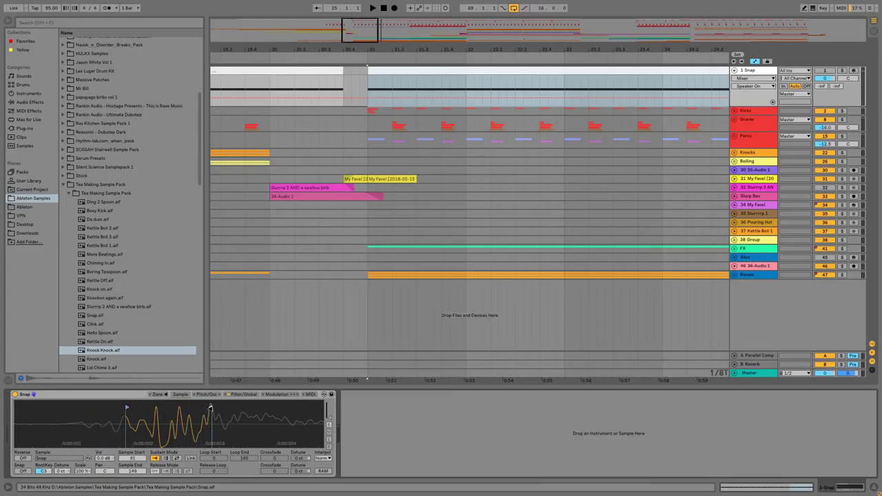
pyautogui.moveTo(129, 408); pyautogui.dragTo(152, 407)
pyautogui.moveTo(211, 408); pyautogui.dragTo(236, 408)
pyautogui.moveTo(144, 407); pyautogui.dragTo(156, 407)
pyautogui.moveTo(235, 407); pyautogui.dragTo(223, 407)
# Step: Play the arrangement from bar 21 to audition the adjusted Snap sample
pyautogui.press('space')
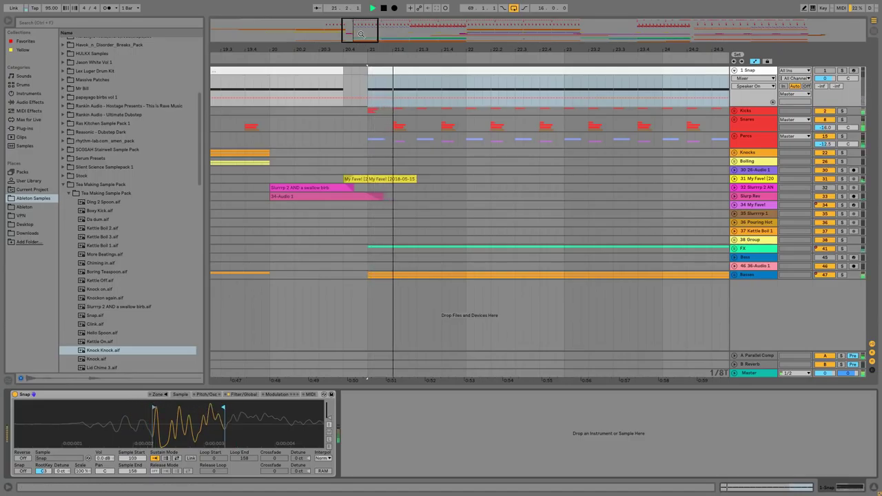
pyautogui.moveTo(412, 49)
pyautogui.mouseDown()
pyautogui.moveTo(412, 21)
pyautogui.moveTo(384, 19)
pyautogui.mouseUp()
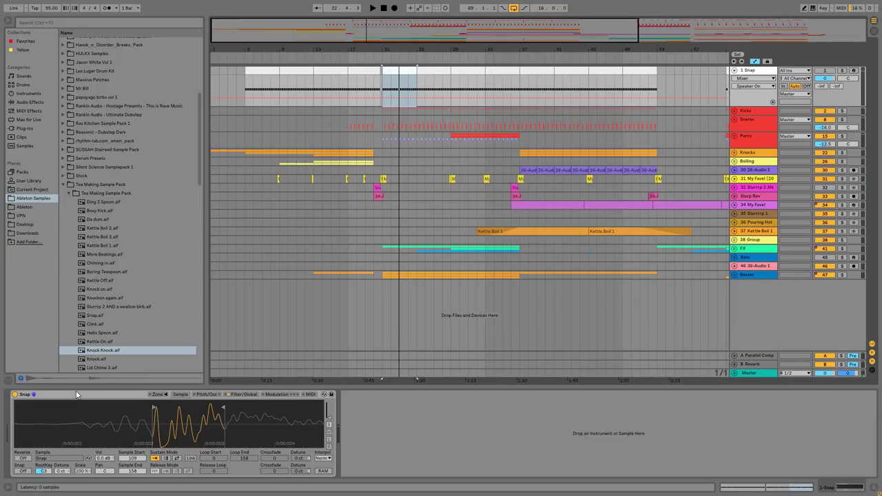
pyautogui.doubleClick(77, 395)
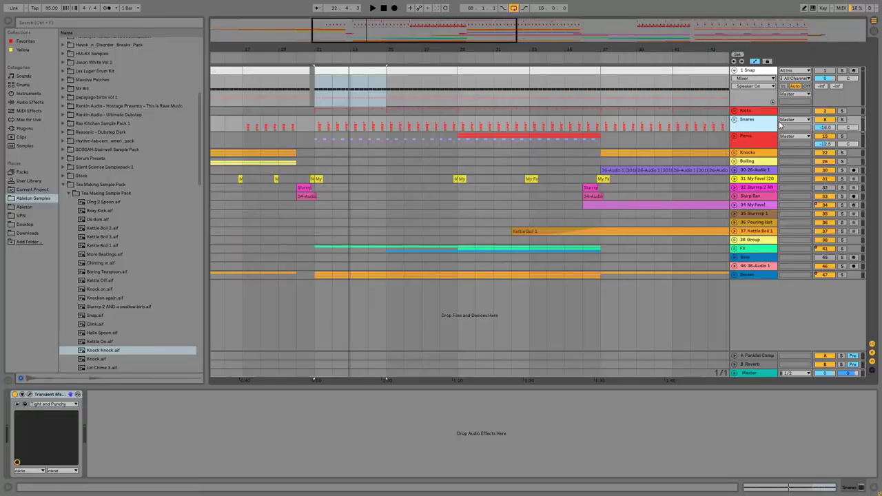
# Step: Expand the Snares group, view the POW track's effects and unfold the Kettle On track
pyautogui.click(735, 120)
pyautogui.moveTo(345, 23); pyautogui.dragTo(350, 62)
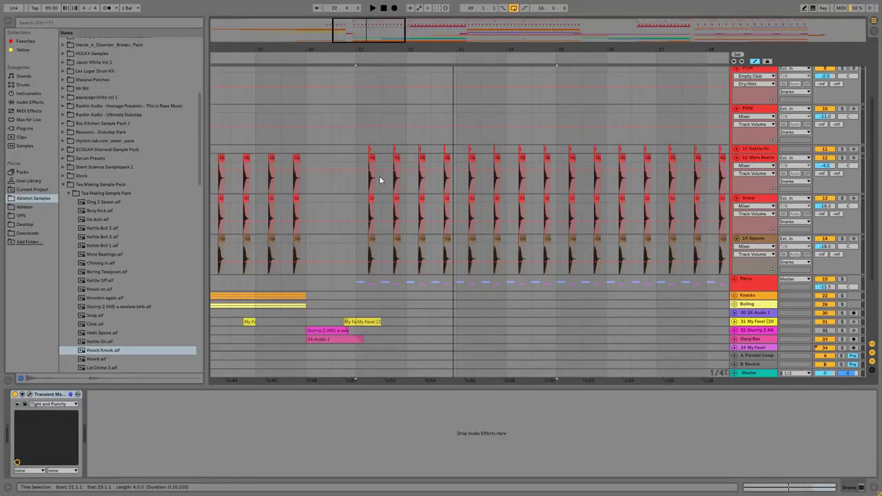
pyautogui.click(364, 135)
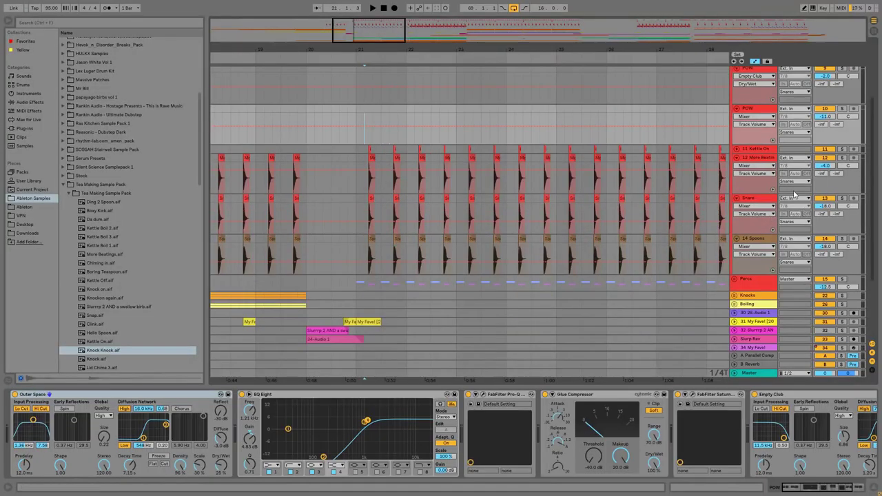
pyautogui.click(765, 150)
pyautogui.click(737, 149)
pyautogui.scroll(-3, 413, 86)
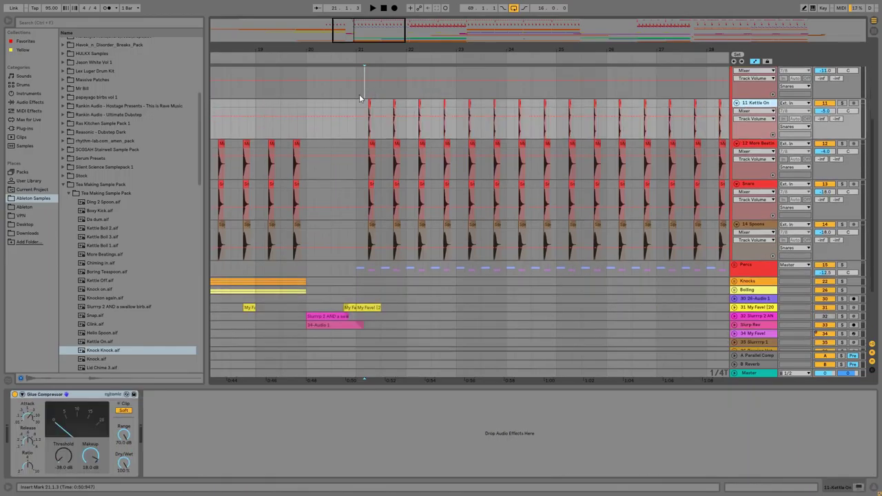
# Step: Solo the Snares group, play it from bar 21 and view the group's Transient Master effect
pyautogui.scroll(3, 655, 109)
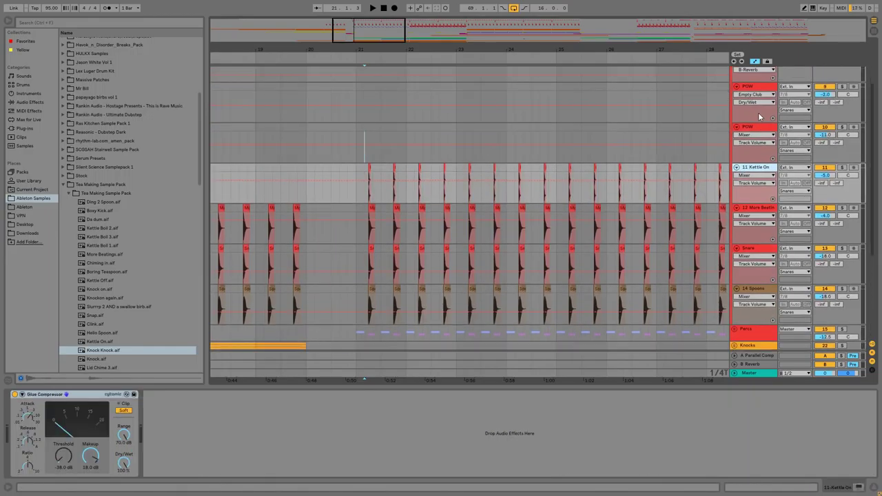
pyautogui.scroll(3, 752, 114)
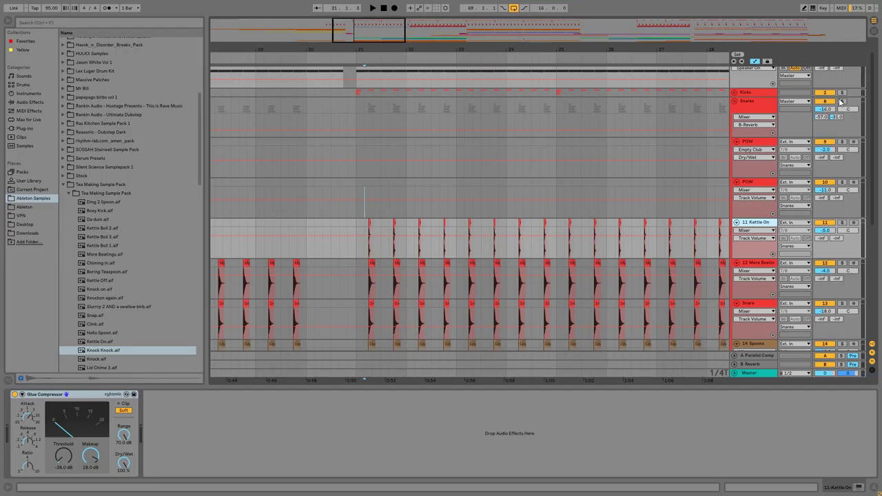
pyautogui.scroll(-2, 446, 126)
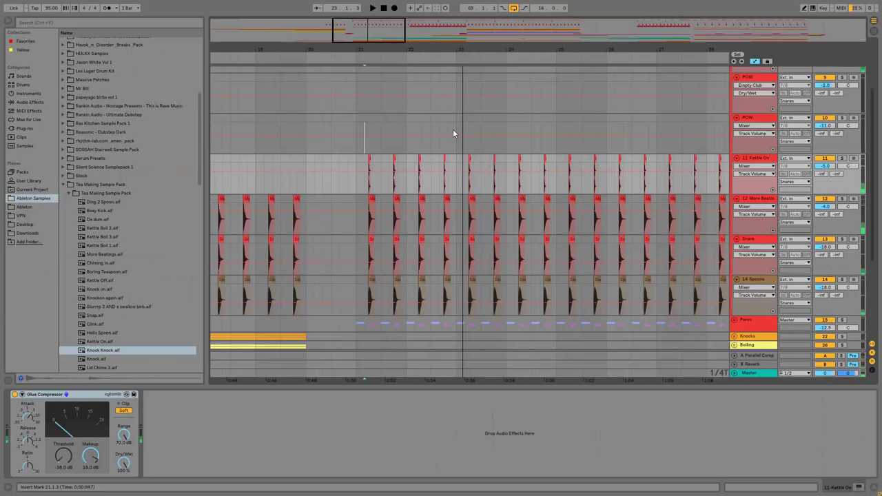
pyautogui.scroll(1, 758, 125)
pyautogui.click(755, 75)
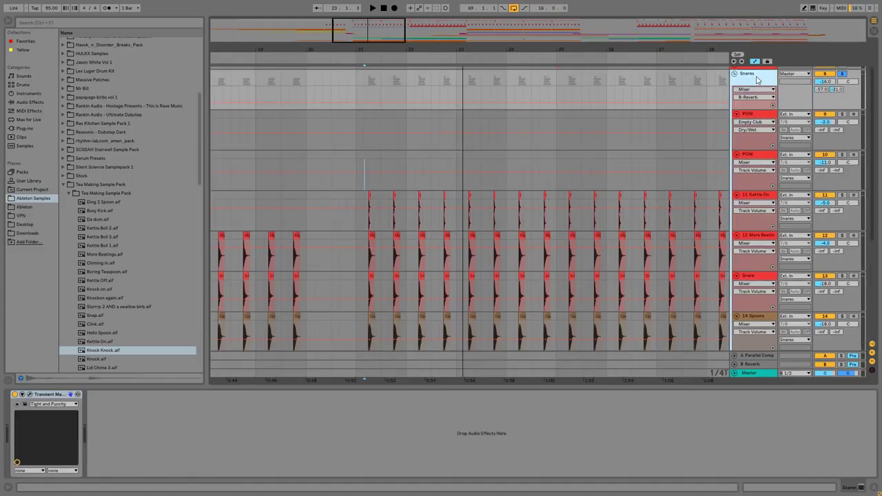
pyautogui.click(43, 397)
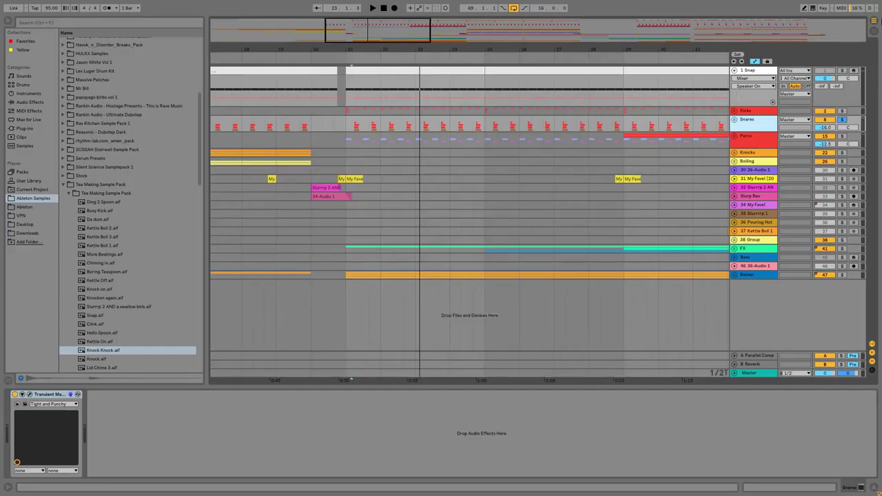
# Step: Switch to the Session mixer and view the B Reverb return's reverb and unfolded sidechain Compressor
pyautogui.click(874, 32)
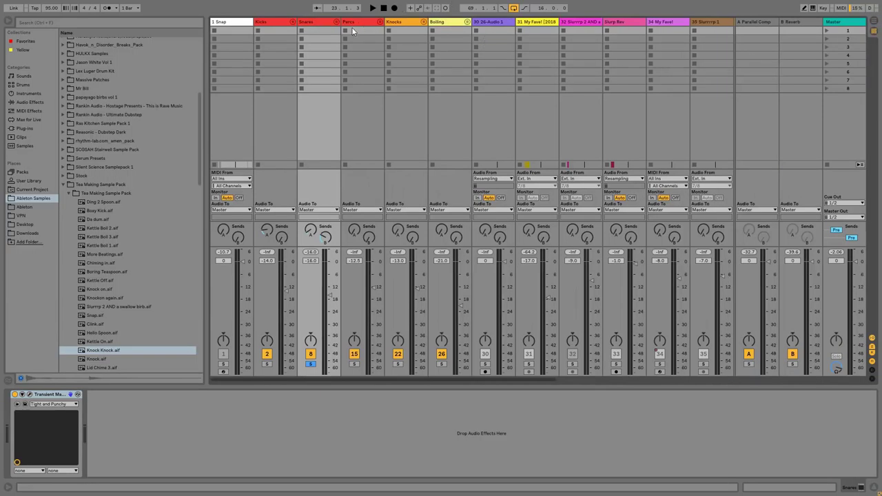
pyautogui.click(314, 22)
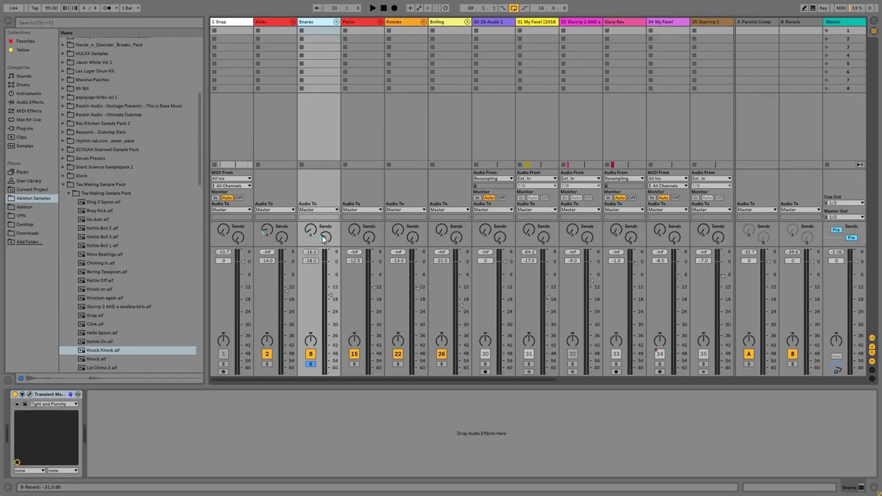
pyautogui.click(800, 22)
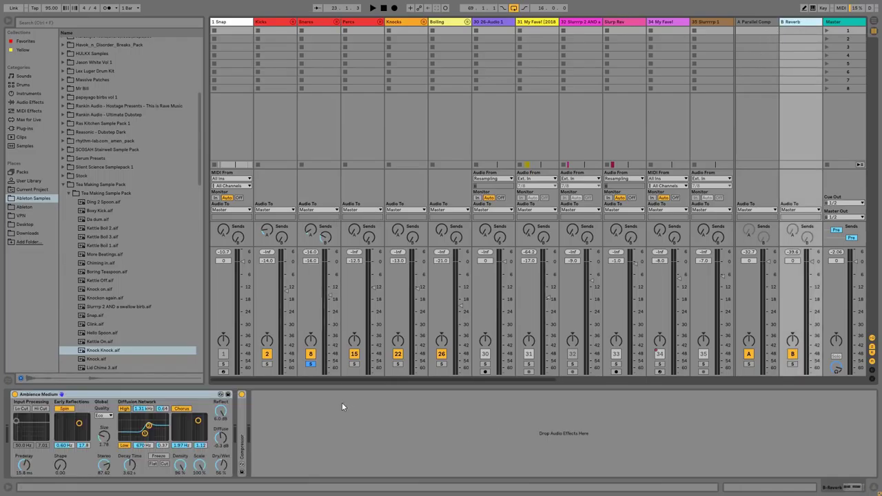
pyautogui.doubleClick(243, 414)
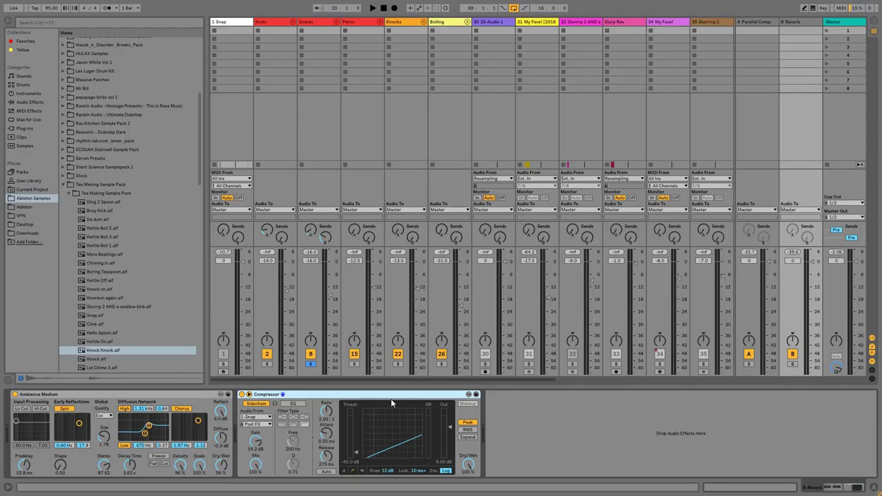
pyautogui.click(802, 23)
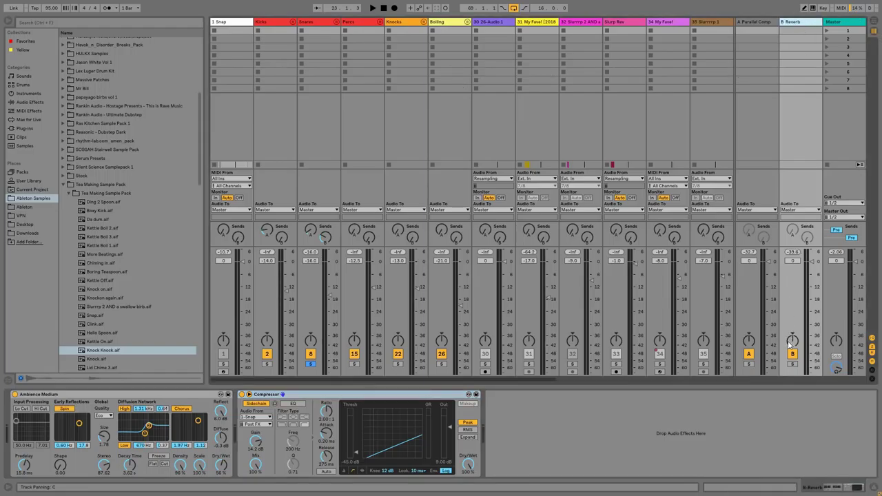
# Step: Solo the B Reverb and A Parallel Comp returns alongside the Snares group and audition them
pyautogui.click(793, 364)
pyautogui.click(749, 364)
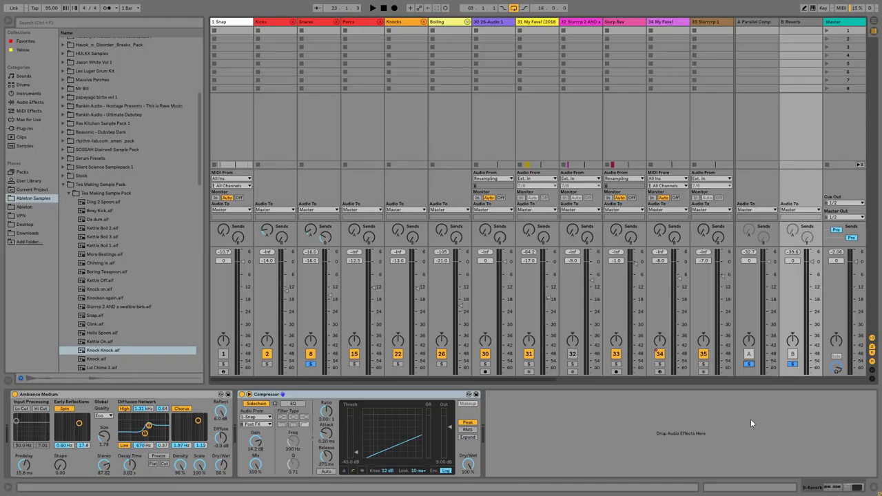
pyautogui.press('space')
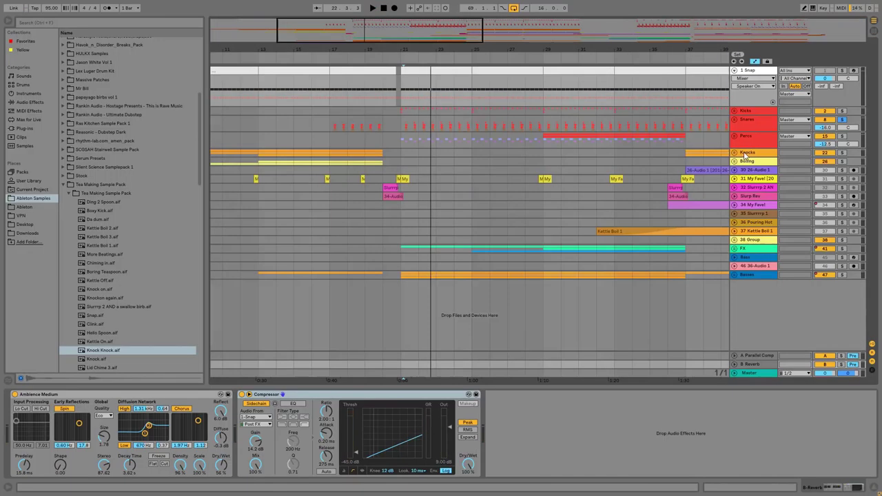
# Step: Expand the Knocks group and select the 23 Knock on clip at bar 5 to inspect its notes and device chain
pyautogui.click(746, 153)
pyautogui.moveTo(372, 37); pyautogui.dragTo(314, 21)
pyautogui.press('-')
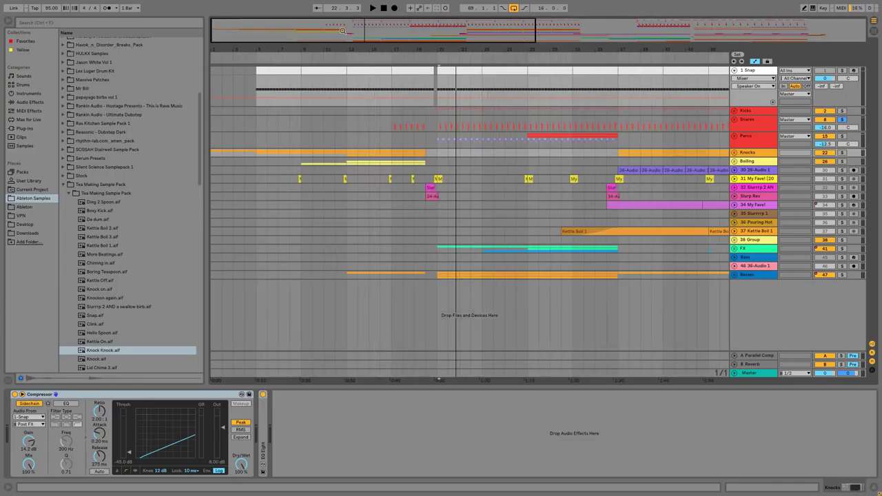
pyautogui.click(736, 153)
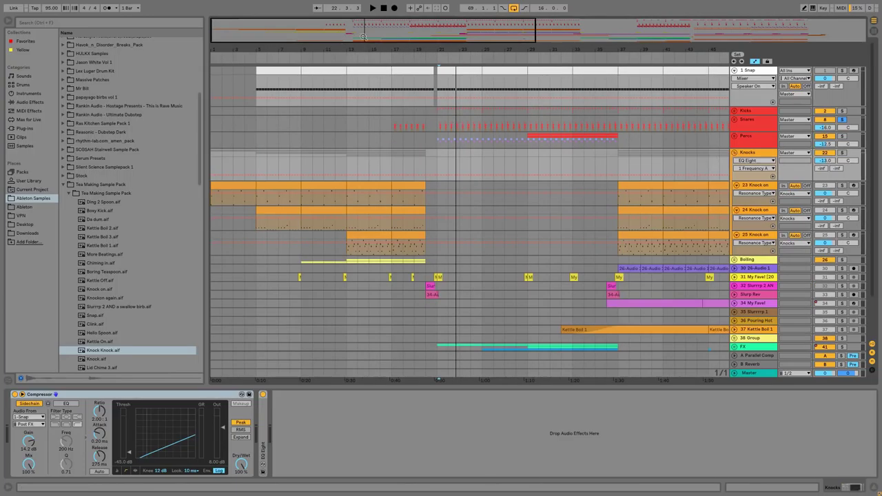
pyautogui.moveTo(303, 28); pyautogui.dragTo(250, 28)
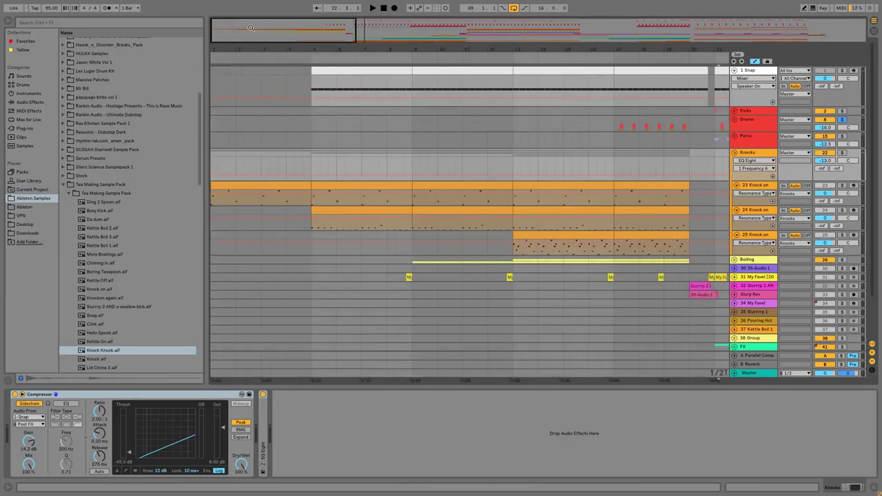
pyautogui.click(335, 185)
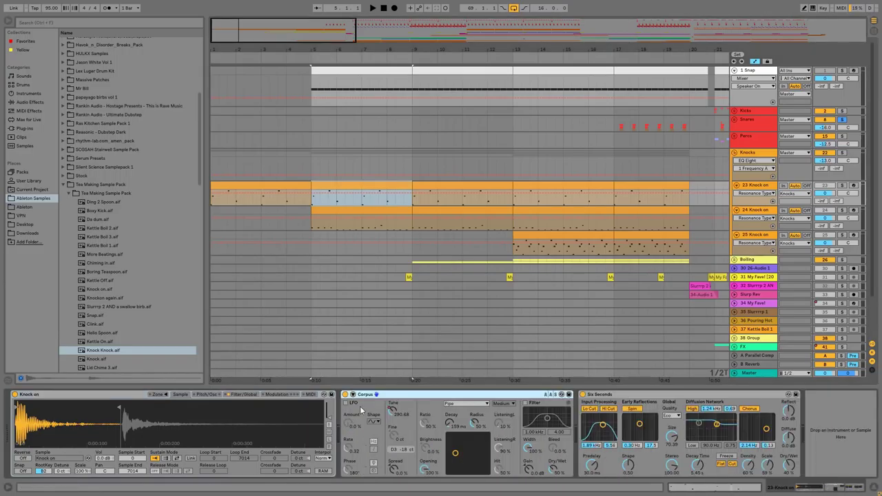
pyautogui.moveTo(270, 40); pyautogui.dragTo(262, 104)
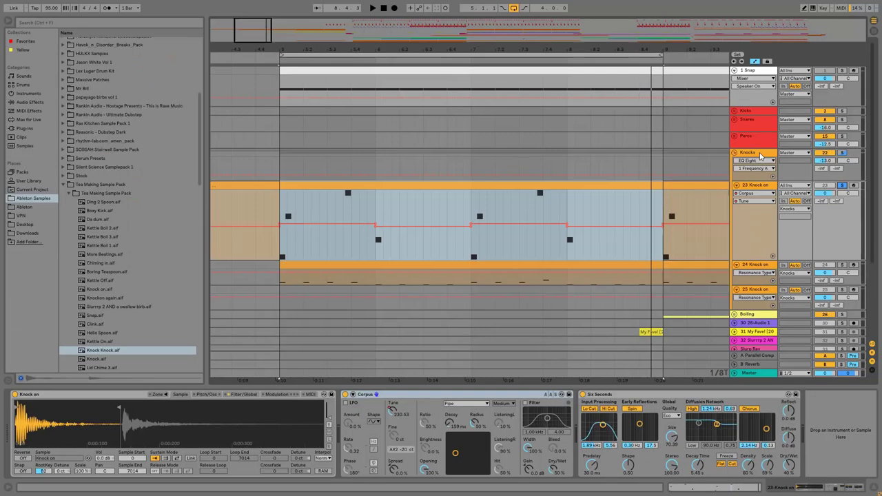
# Step: View the Knocks group's effects with EQ Eight unfolded and reduce the 23 Knock on track's height
pyautogui.click(761, 155)
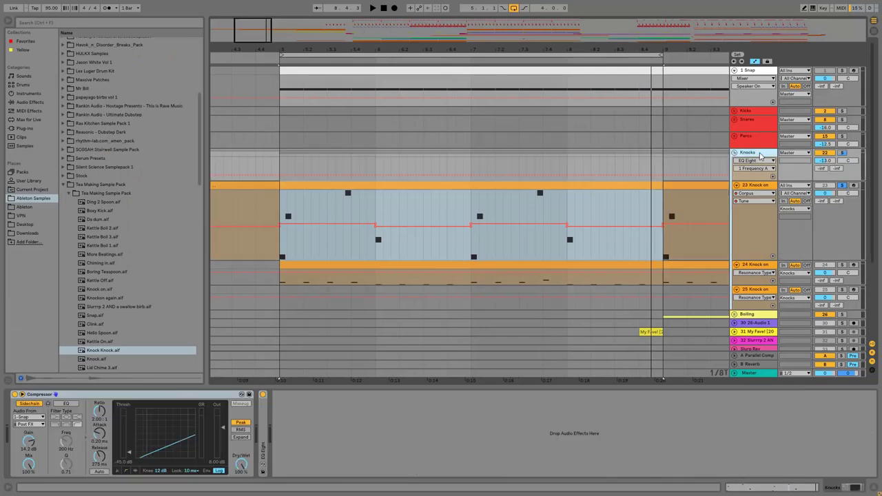
pyautogui.doubleClick(261, 418)
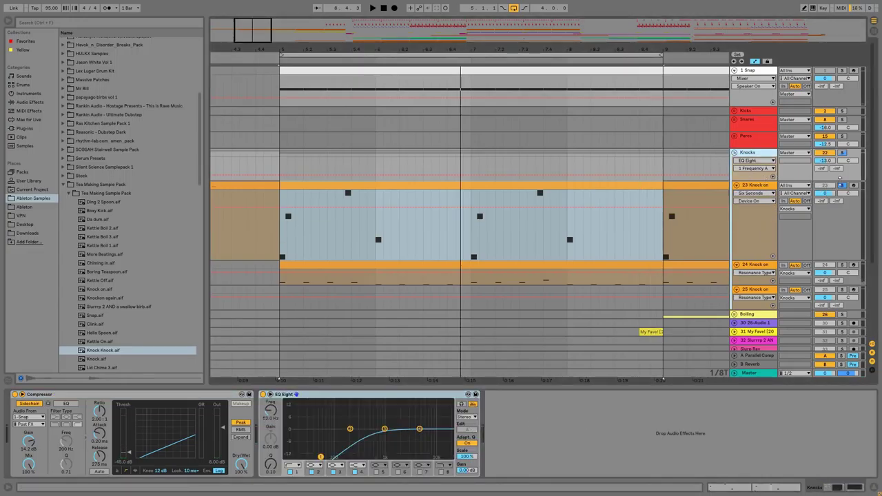
pyautogui.moveTo(744, 256); pyautogui.dragTo(748, 216)
pyautogui.click(751, 218)
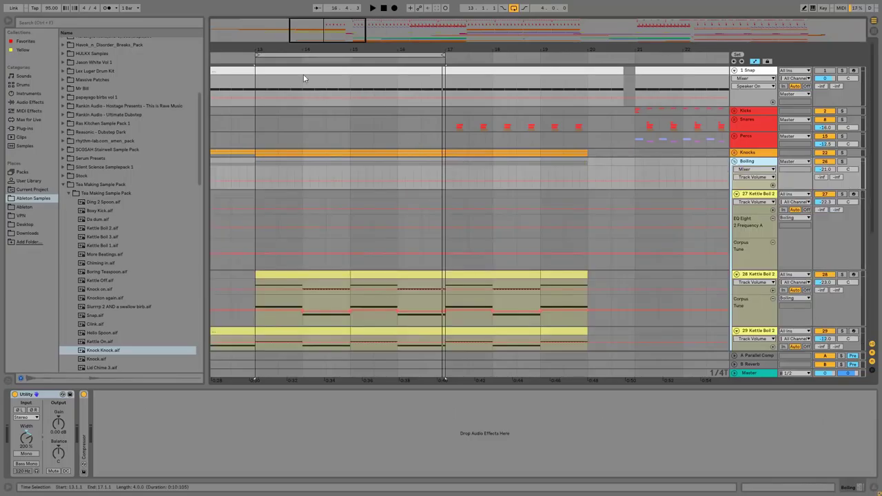
# Step: Preview the Kettle Boil 2.aif sample and inspect the 28 Kettle Boil 2 clip from bar 13 to 15
pyautogui.scroll(-5, 252, 172)
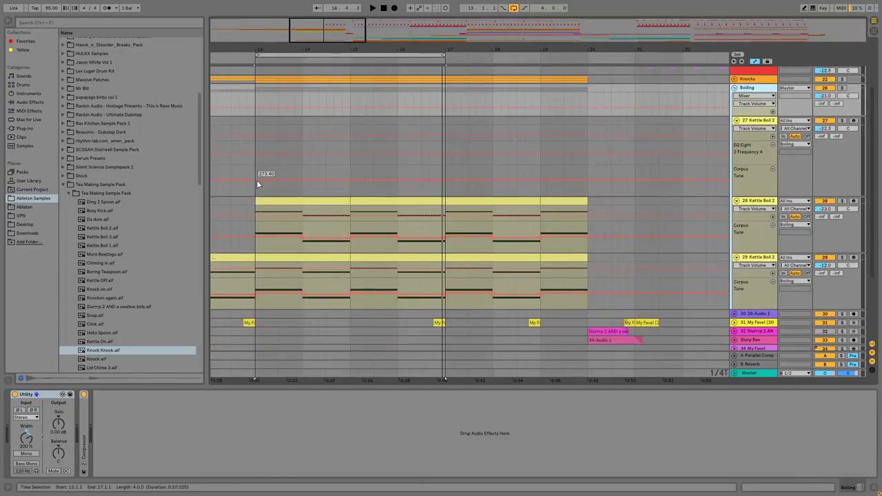
pyautogui.click(116, 229)
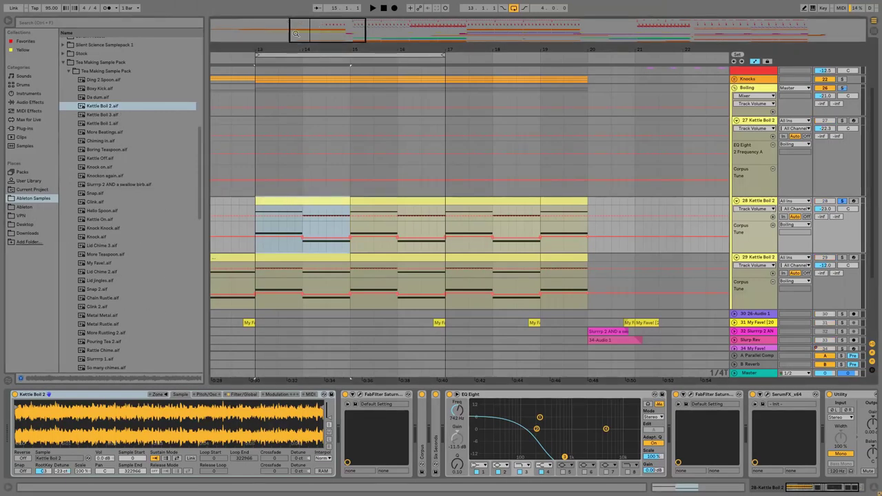
pyautogui.moveTo(295, 33); pyautogui.dragTo(357, 214)
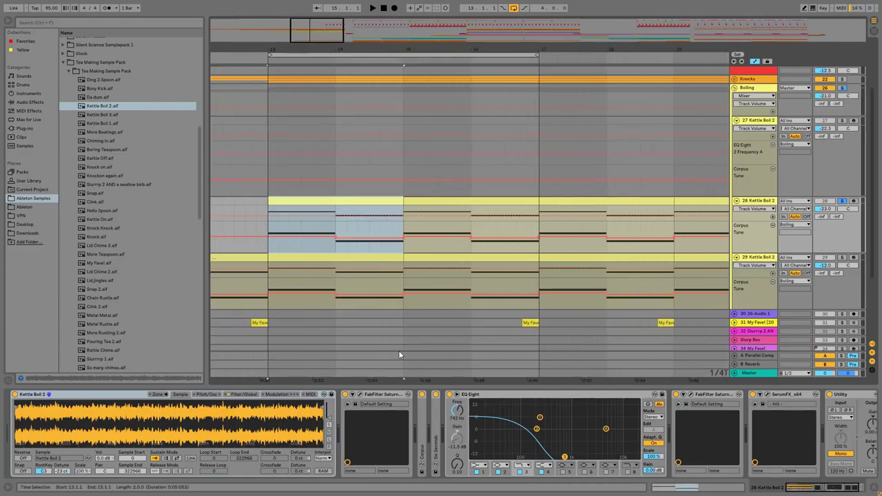
# Step: Review the 28 Kettle Boil 2 track's Saturn, Corpus, Six Seconds and EQ Eight devices while looping bars 13 to 15
pyautogui.click(370, 396)
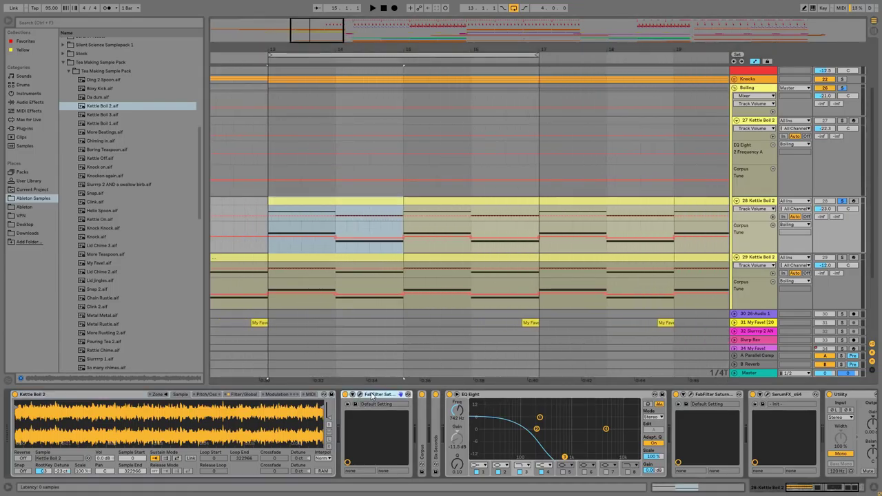
pyautogui.doubleClick(576, 395)
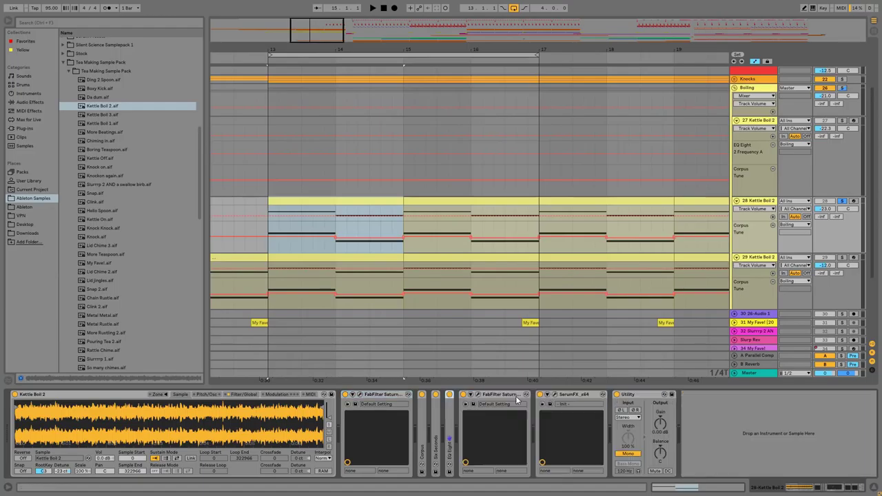
pyautogui.click(517, 396)
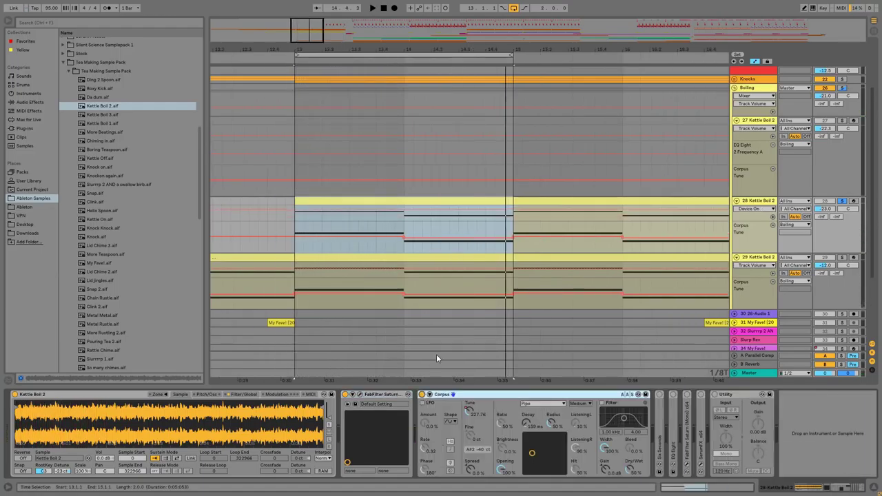
pyautogui.press('space')
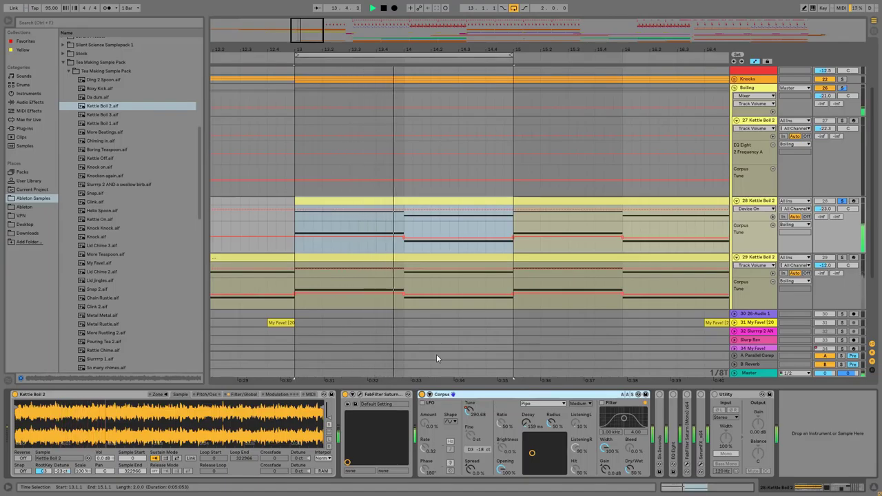
pyautogui.doubleClick(491, 394)
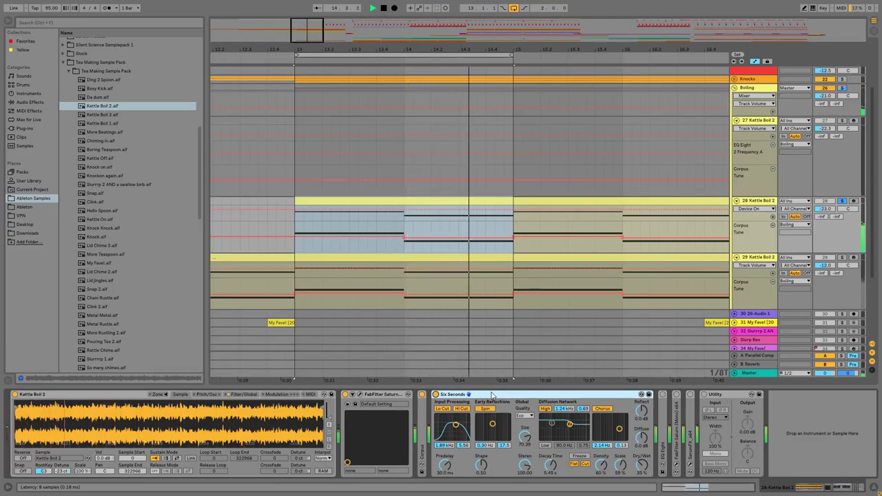
pyautogui.doubleClick(492, 395)
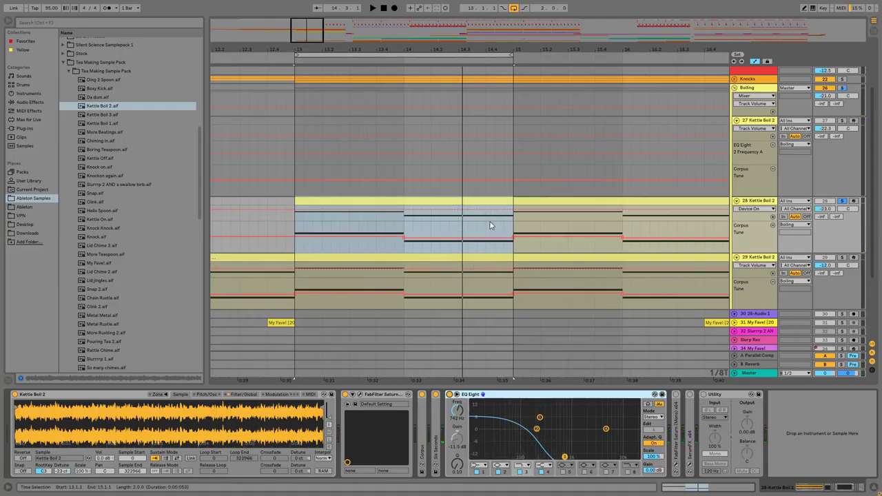
# Step: Solo track 29 together with track 28, select both clips in bars 13 to 15 and play the loop
pyautogui.keyDown('ctrl'); pyautogui.click(842, 258); pyautogui.keyUp('ctrl')
pyautogui.keyDown('shift'); pyautogui.click(371, 256); pyautogui.keyUp('shift')
pyautogui.press('space')
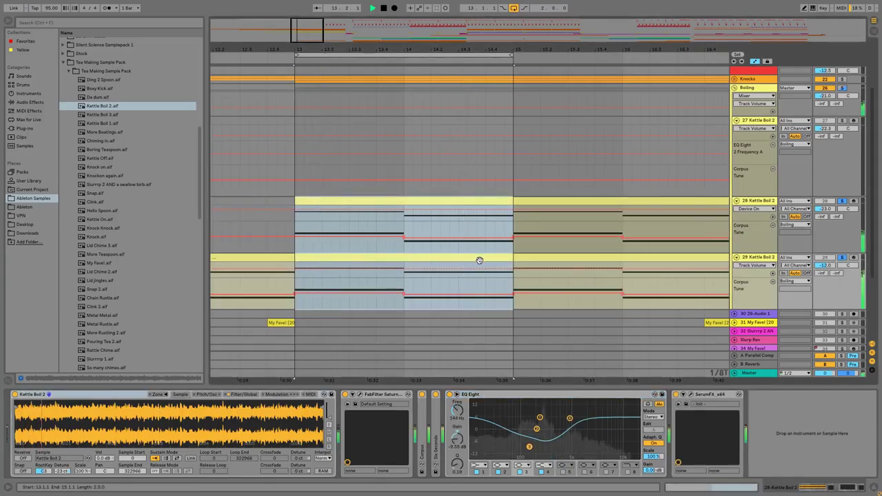
# Step: Turn the Utility device back on for the 28 Kettle Boil 2 track and audition the loop
pyautogui.click(753, 202)
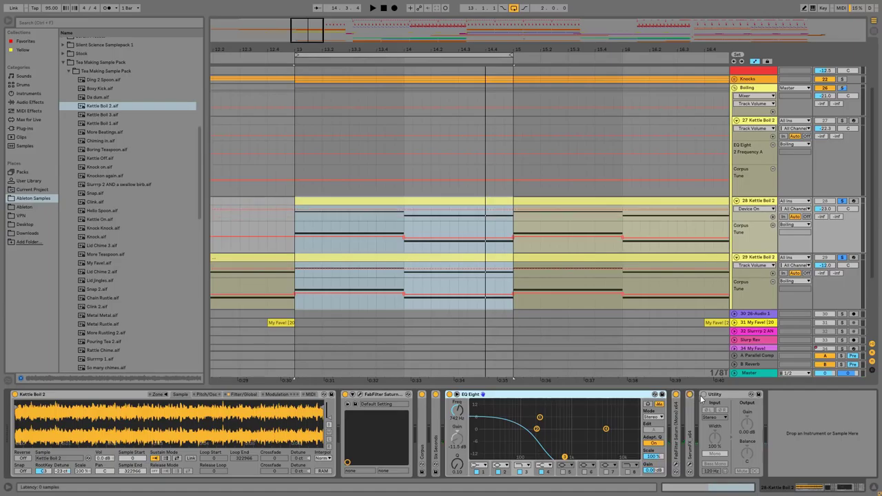
pyautogui.click(704, 395)
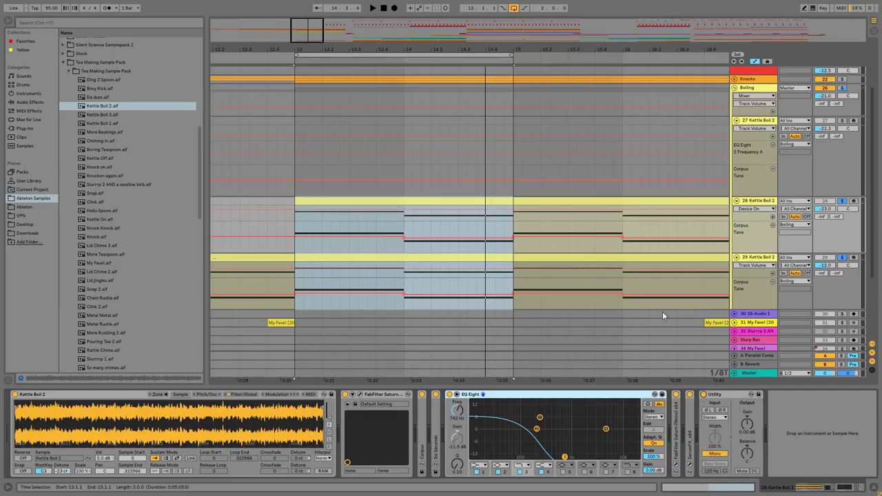
pyautogui.press('space')
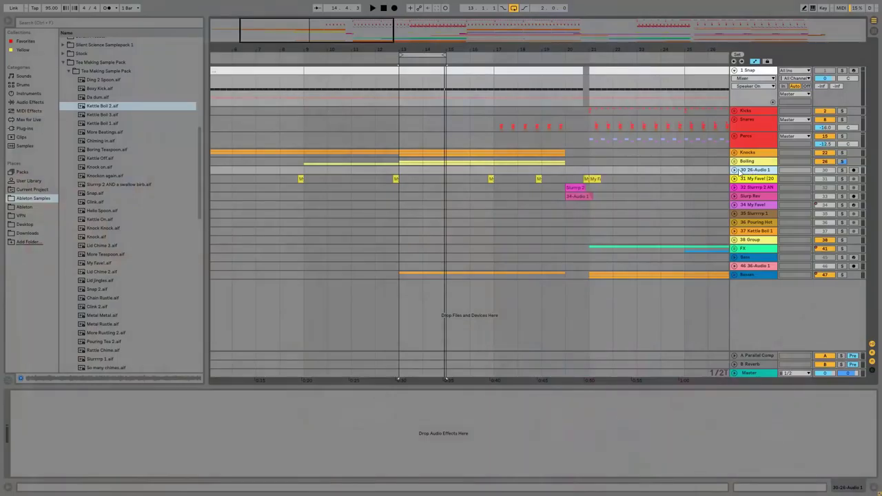
# Step: Unfold the 30 26-Audio 1 track and bring its clips starting at bar 37 into view
pyautogui.click(734, 170)
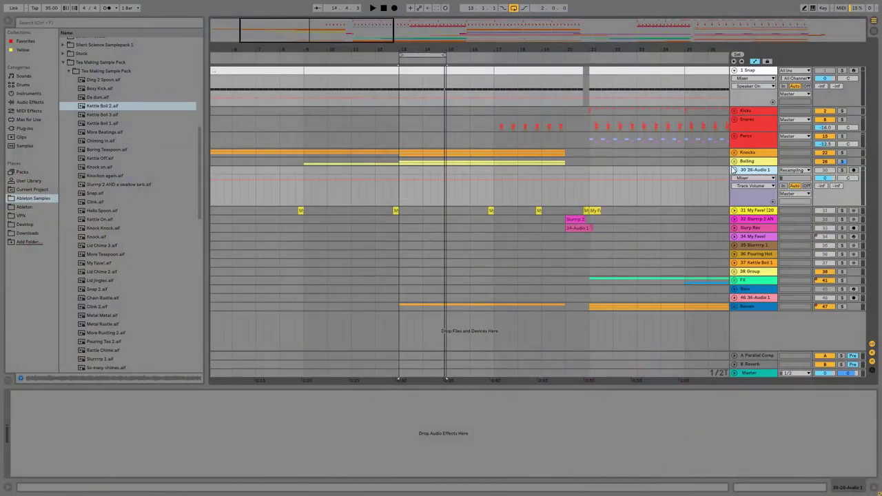
pyautogui.moveTo(397, 28); pyautogui.dragTo(528, 14)
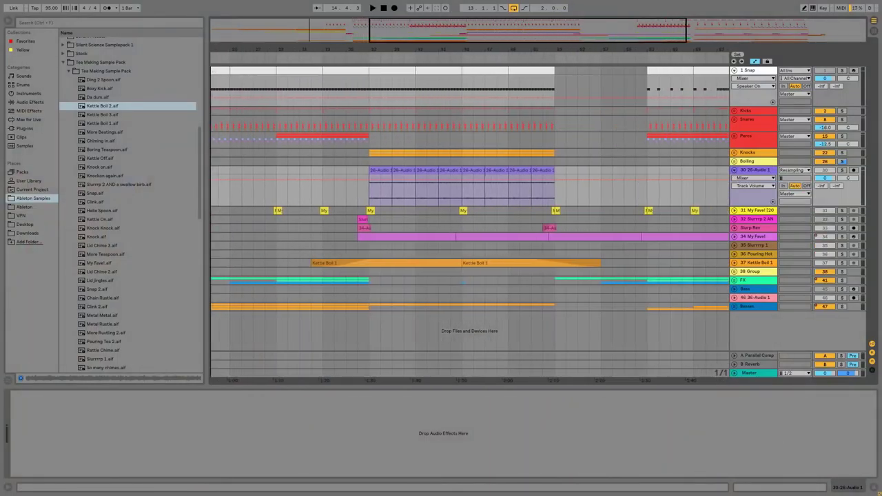
# Step: Loop bars 37 to 39 around the first 26-Audio 1 clip on track 30 and audition it
pyautogui.click(380, 170)
pyautogui.moveTo(403, 52); pyautogui.dragTo(534, 104)
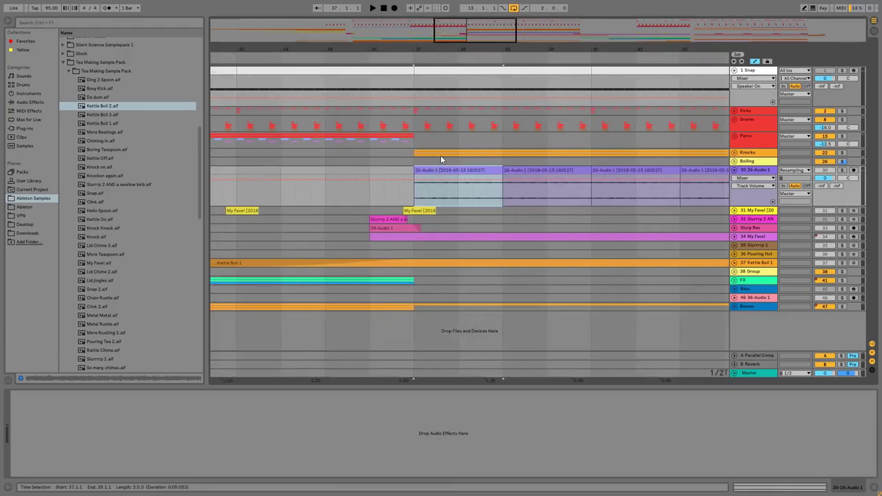
pyautogui.hotkey('ctrl', 'l')
pyautogui.press('space')
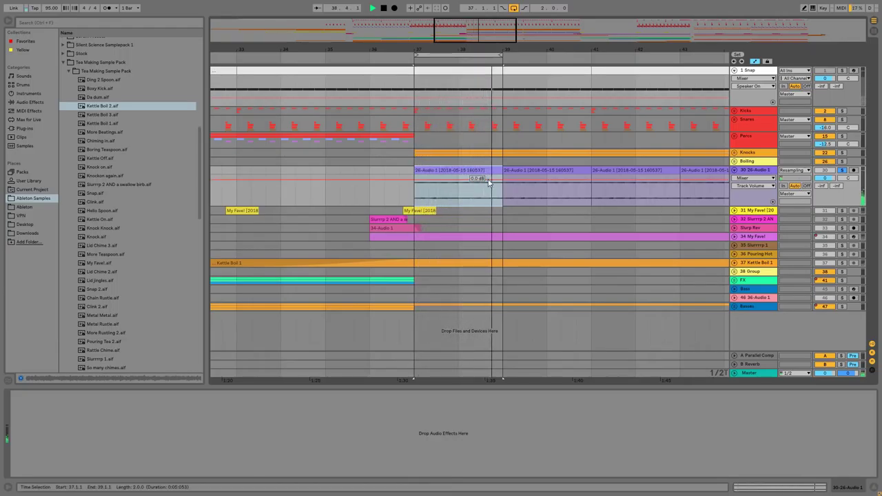
pyautogui.click(761, 172)
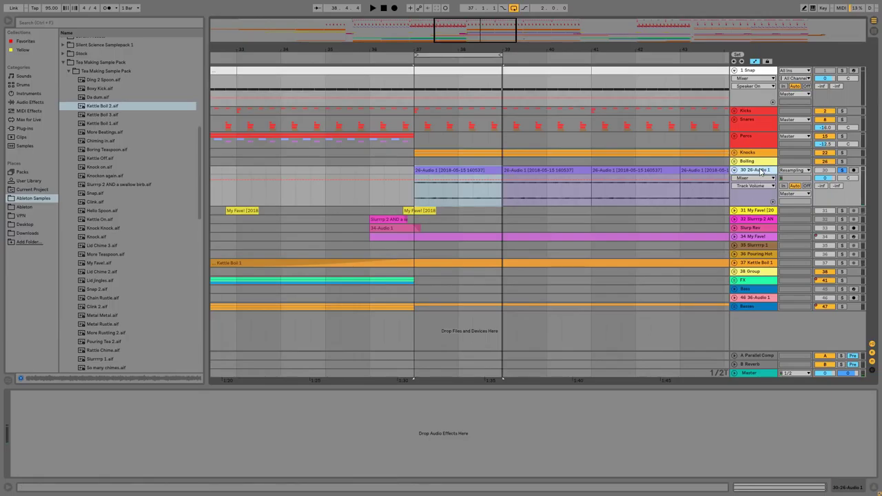
# Step: Open the first 26-Audio 1 clip and review its groove, warp mode, preserve and transient loop options
pyautogui.doubleClick(488, 171)
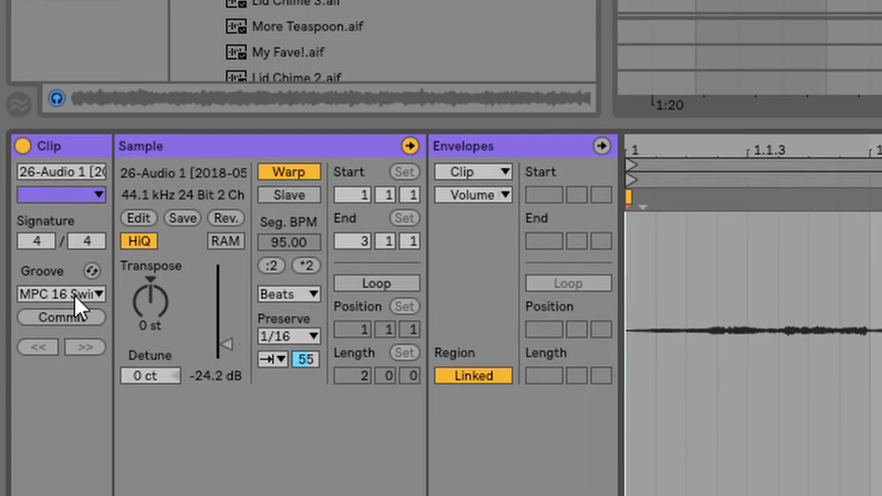
pyautogui.click(75, 295)
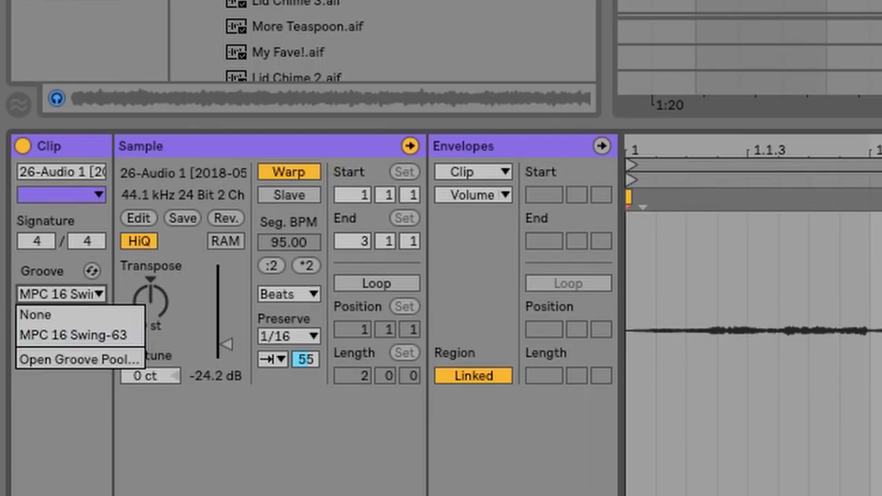
pyautogui.press('Escape')
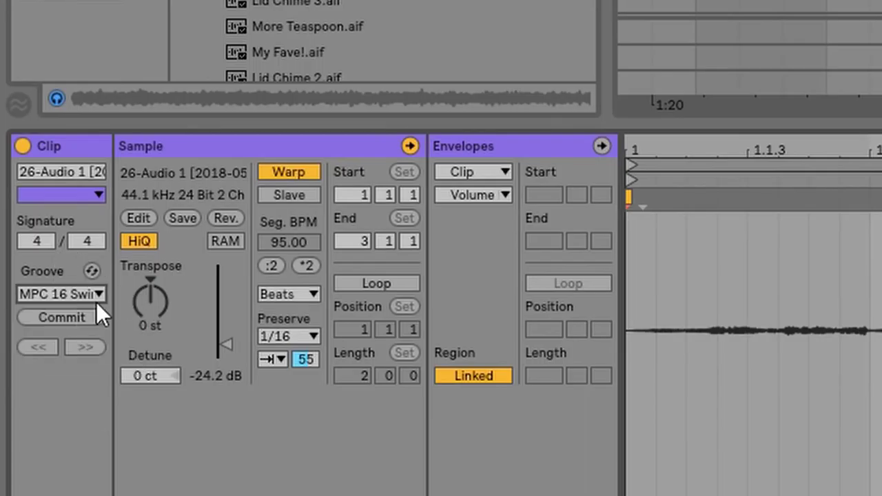
pyautogui.click(311, 295)
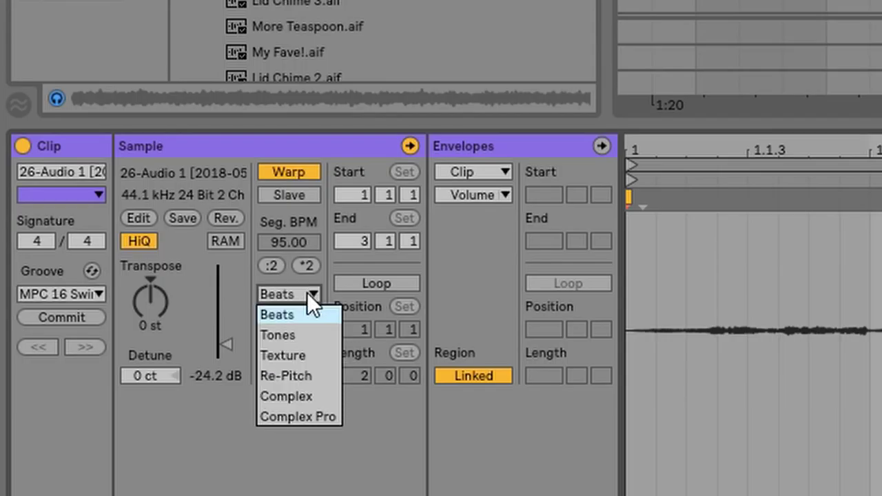
pyautogui.click(309, 316)
pyautogui.click(305, 338)
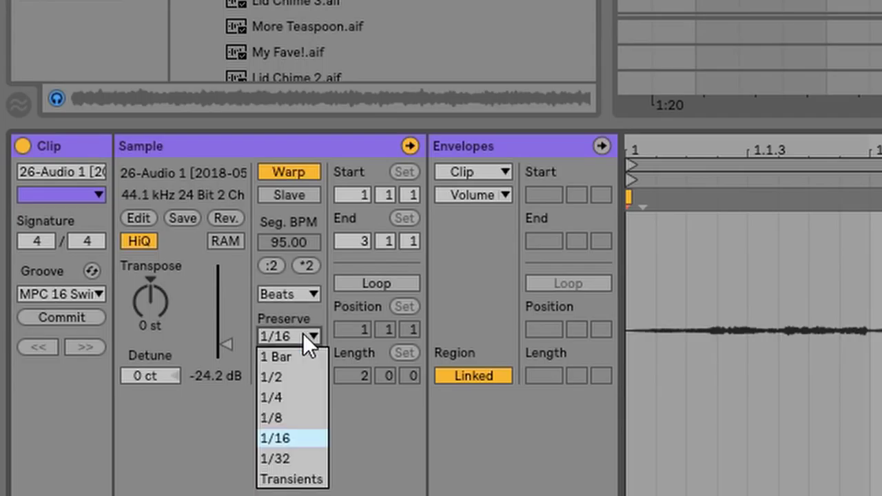
pyautogui.click(306, 437)
pyautogui.click(280, 360)
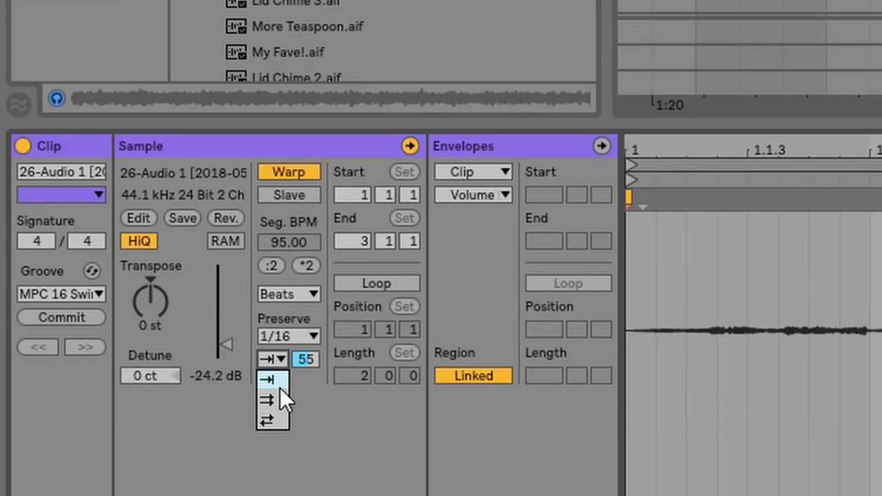
pyautogui.click(350, 430)
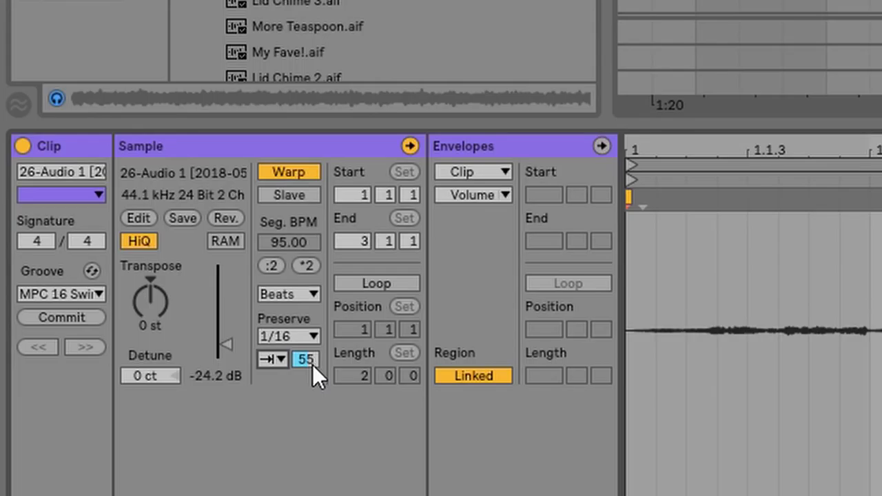
# Step: Vary the transient envelope amount in the 26-Audio 1 clip's Beats warp settings
pyautogui.moveTo(312, 365); pyautogui.dragTo(312, 334)
pyautogui.moveTo(314, 364); pyautogui.dragTo(314, 377)
pyautogui.moveTo(315, 377); pyautogui.dragTo(315, 381)
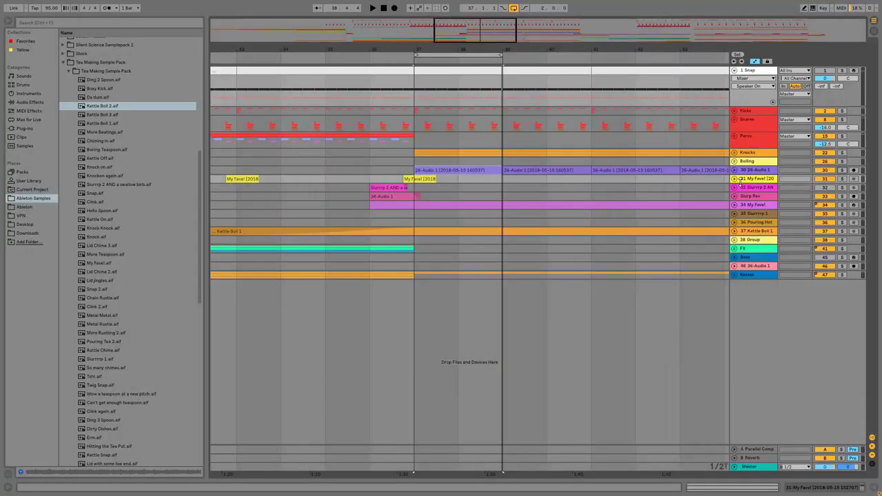
# Step: Unfold and solo the 31 My Fave! track, then audition its clip near bar 33
pyautogui.click(739, 179)
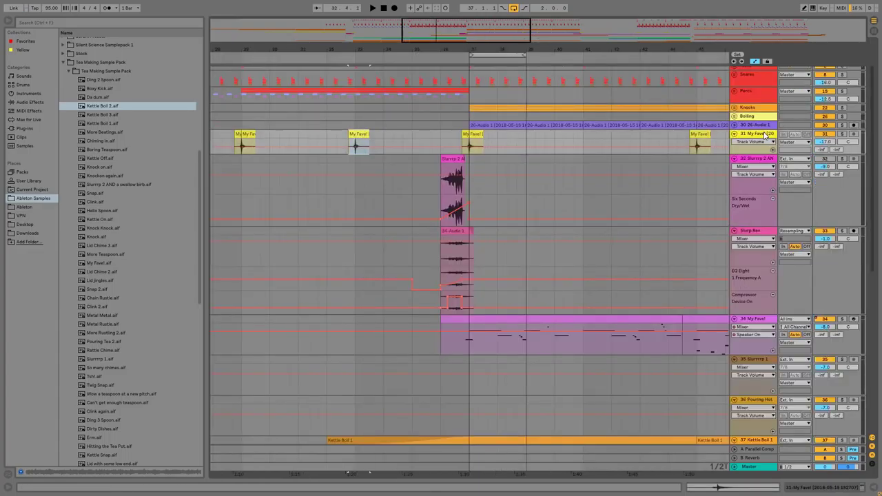
pyautogui.click(844, 136)
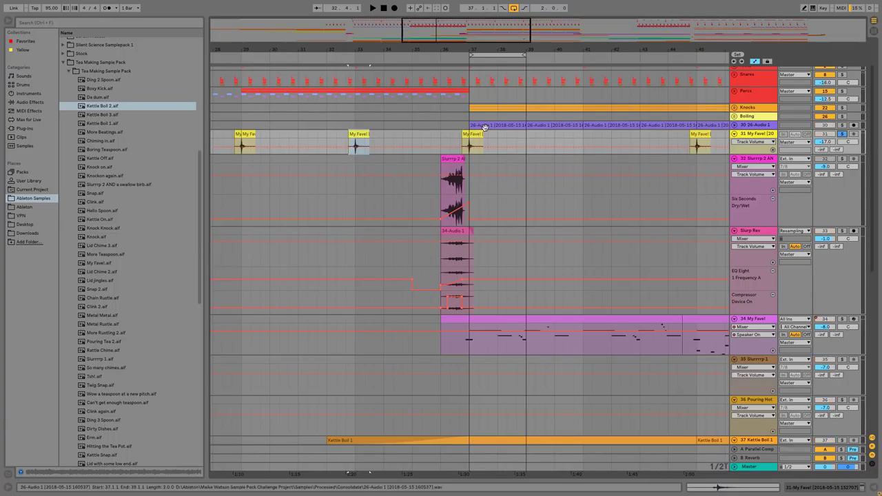
pyautogui.press('space')
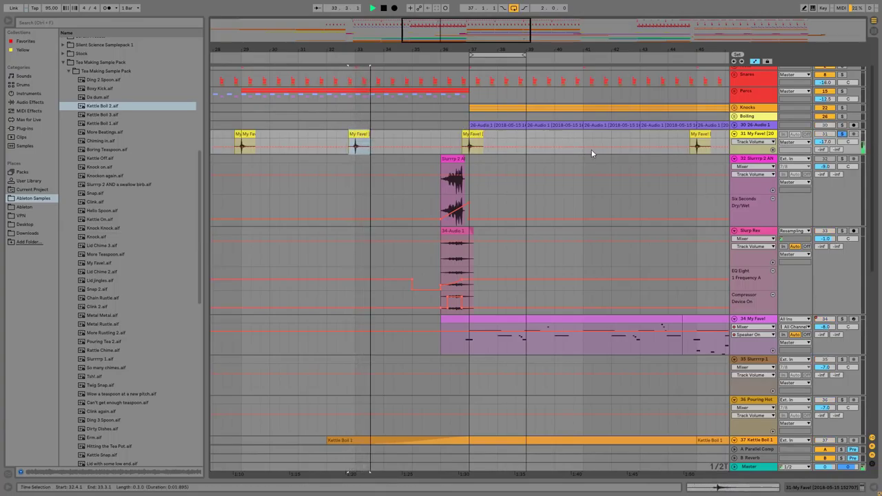
pyautogui.press('space')
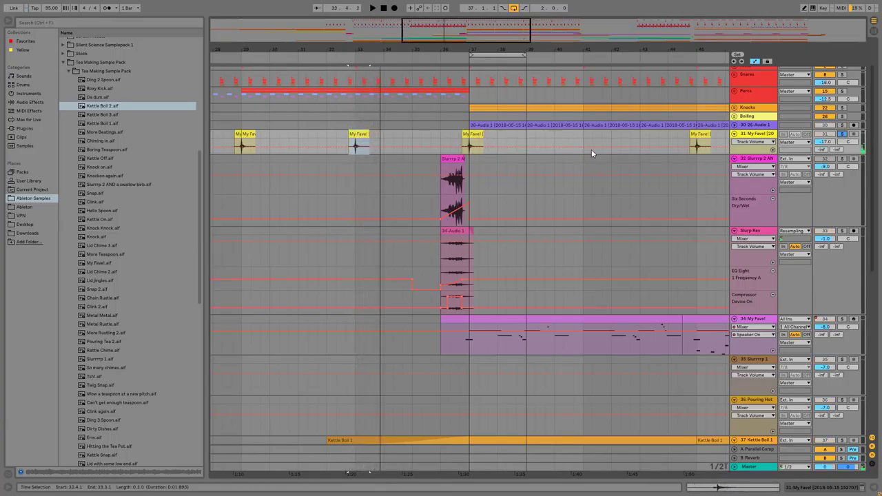
# Step: Fold track 31, select the Slurrrp 2 AND a swallow birb clip at bar 36 and show its track's devices
pyautogui.click(735, 134)
pyautogui.click(746, 143)
pyautogui.moveTo(442, 32); pyautogui.dragTo(470, 124)
pyautogui.click(475, 142)
pyautogui.click(754, 145)
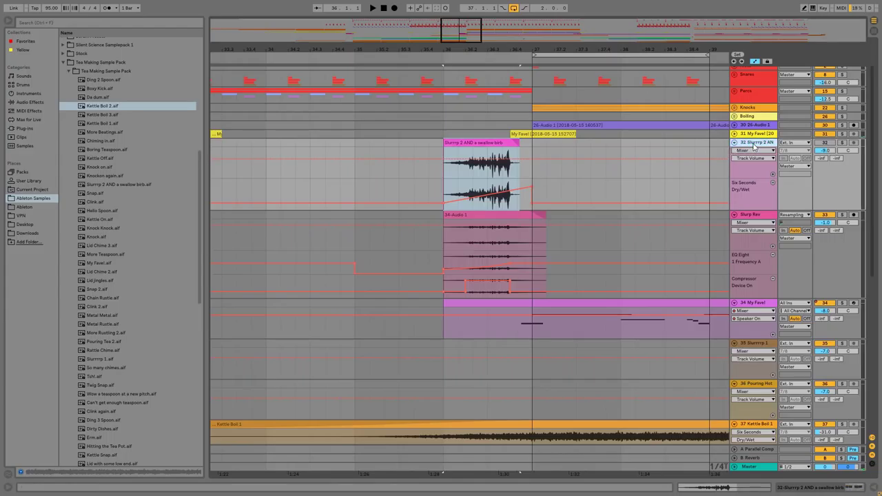
pyautogui.click(488, 143)
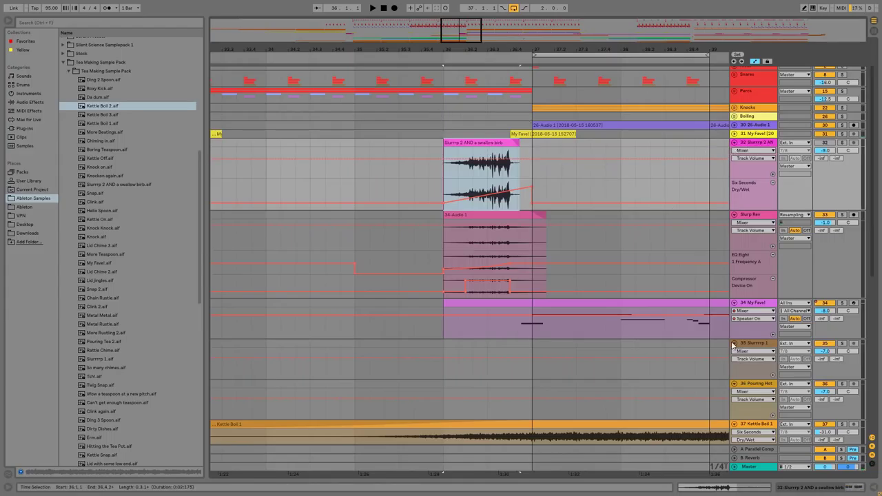
pyautogui.click(804, 488)
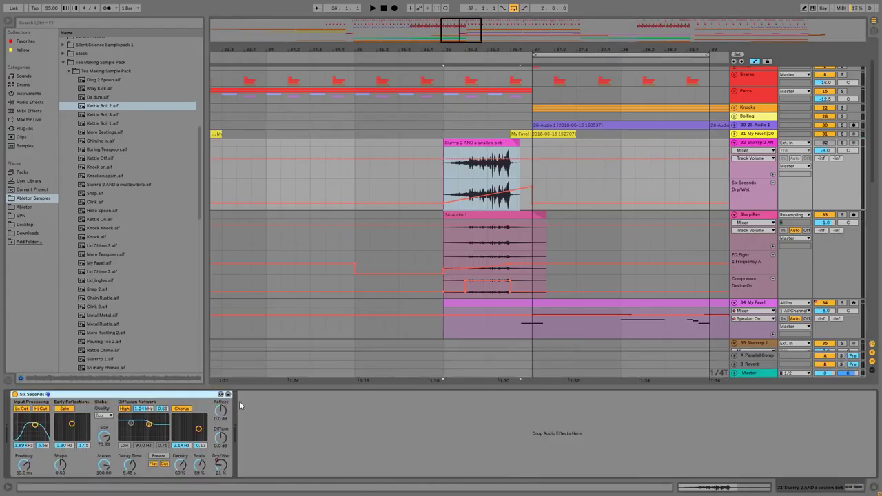
# Step: Solo the Slurp Rev track, audition its 34-Audio 1 clip at bar 36, and fold tracks 32 and 33
pyautogui.click(515, 214)
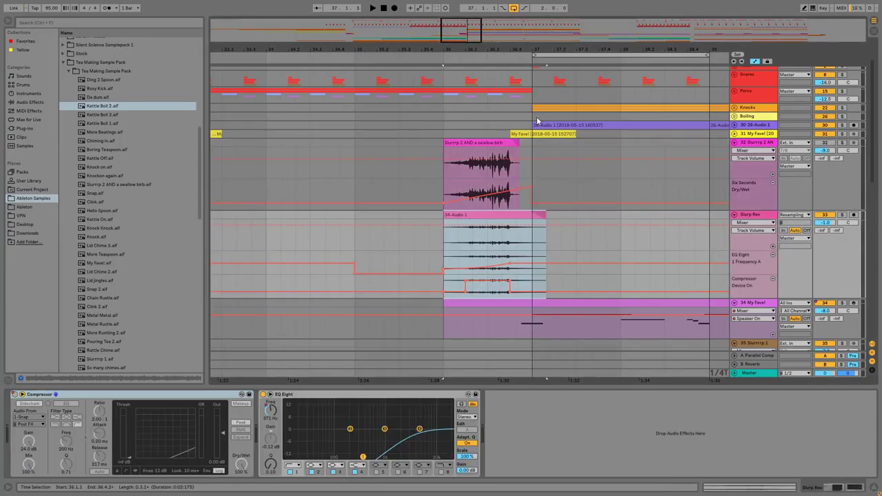
pyautogui.click(842, 216)
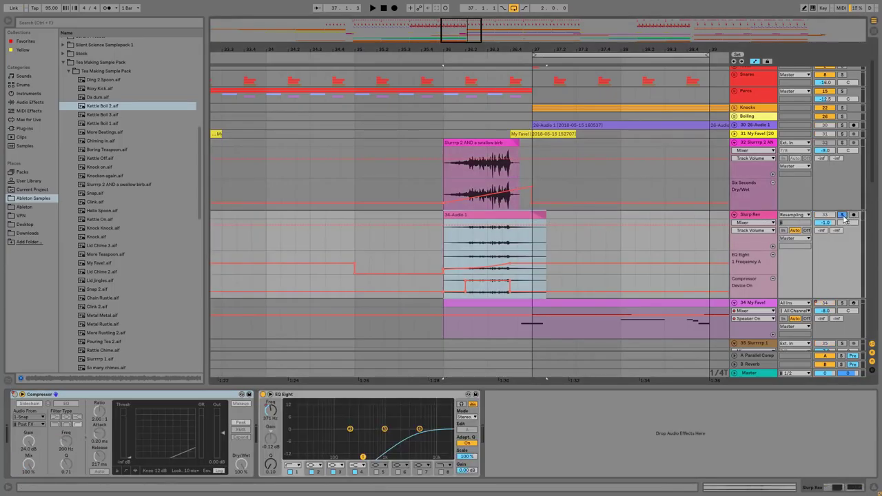
pyautogui.press('space')
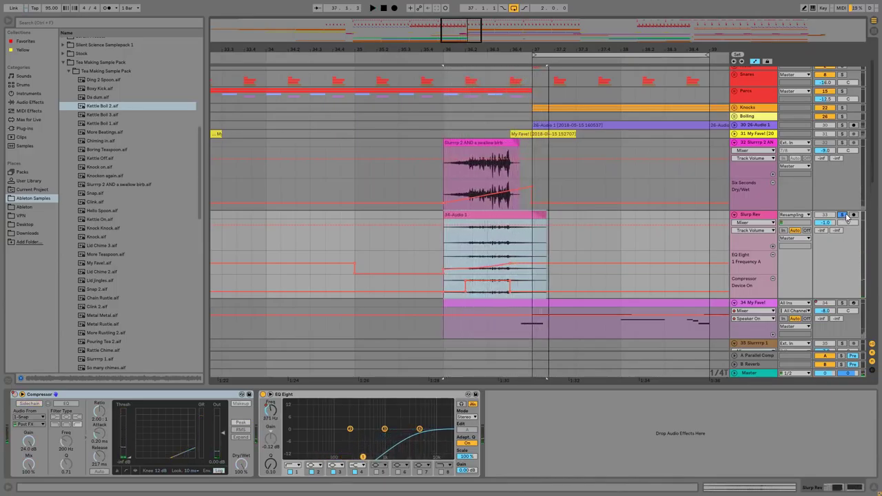
pyautogui.click(780, 142)
pyautogui.click(734, 143)
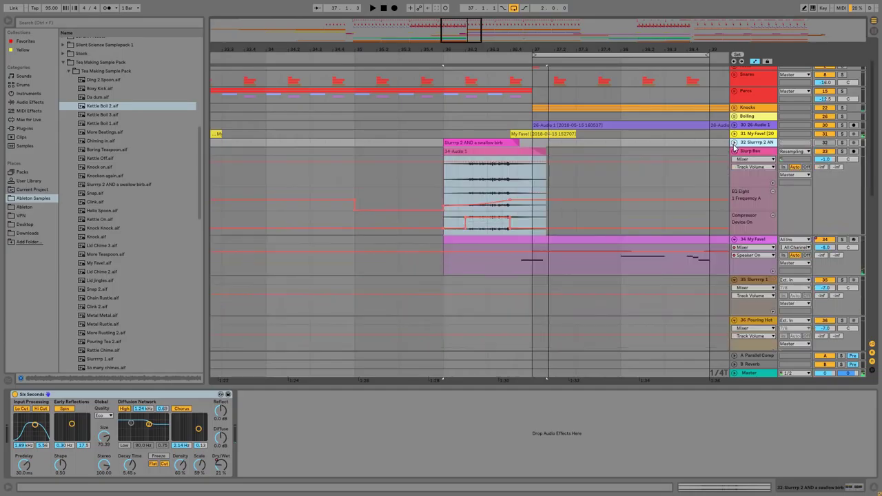
pyautogui.click(735, 151)
# Step: Solo track 34 My Fave!, play its part from bar 37 with looping switched off, then end the solo and fold it
pyautogui.click(756, 161)
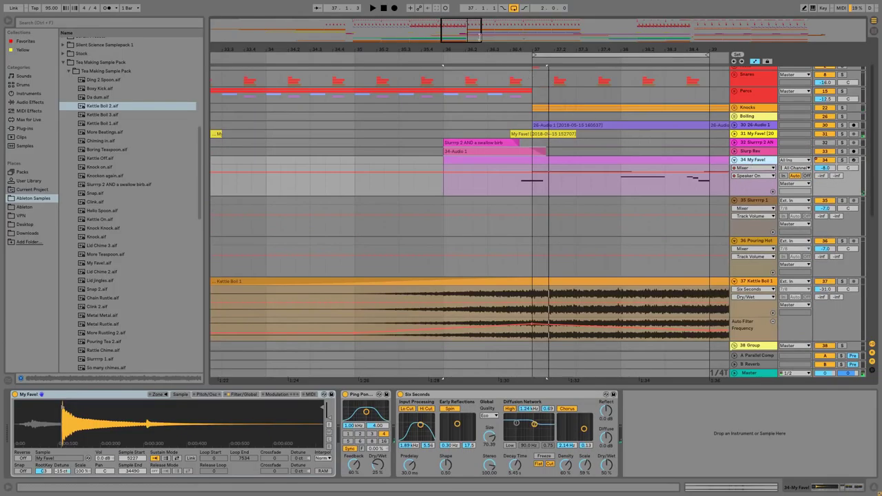
pyautogui.moveTo(471, 29); pyautogui.dragTo(486, 12)
pyautogui.click(374, 159)
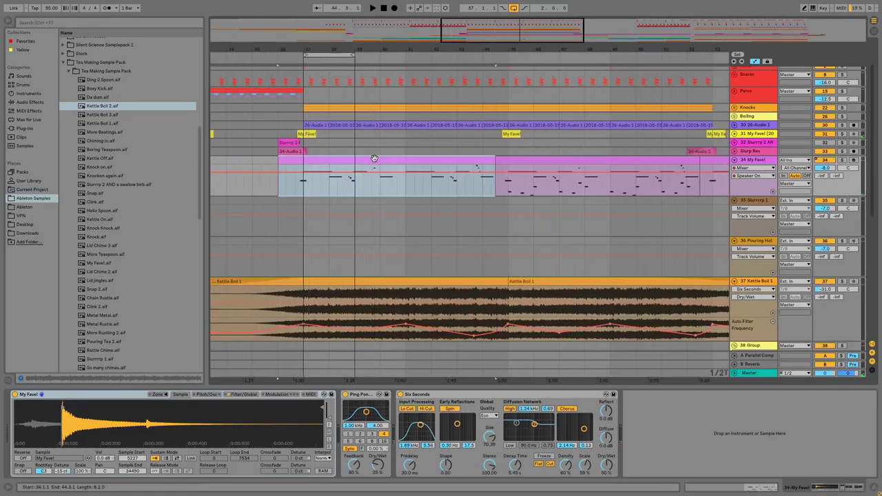
pyautogui.click(769, 162)
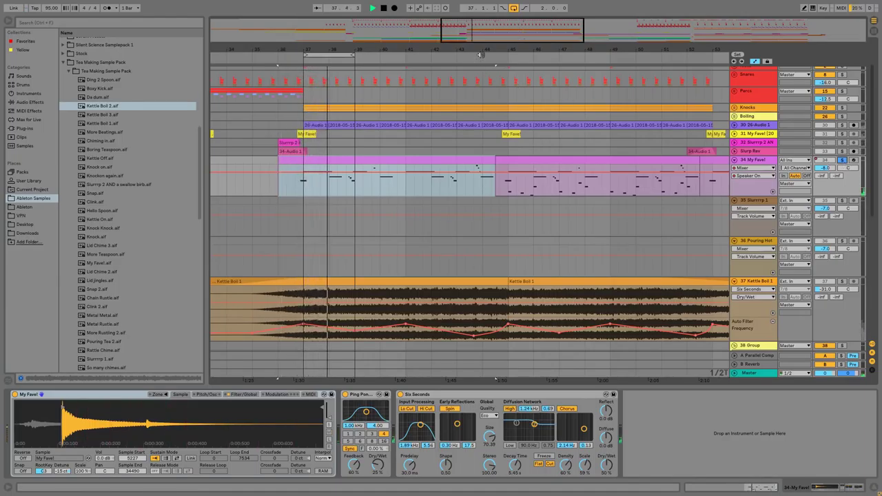
pyautogui.click(514, 8)
pyautogui.click(735, 160)
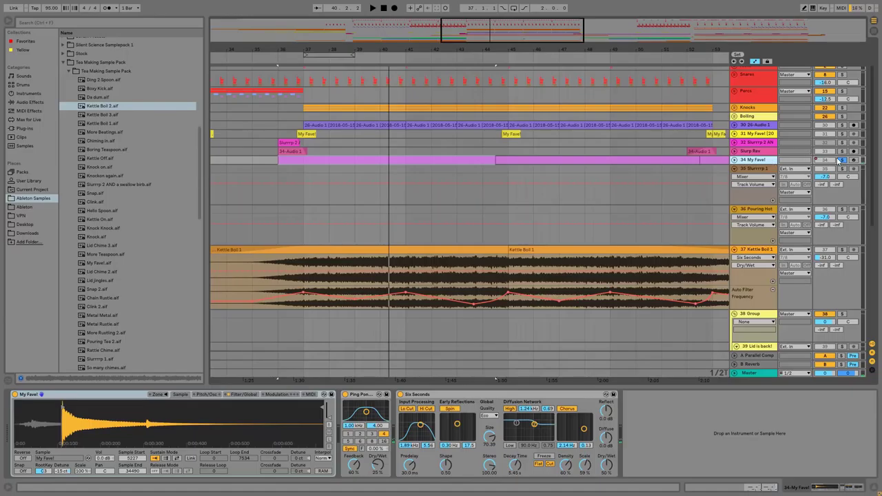
pyautogui.click(841, 161)
# Step: Solo tracks 35 and 36 together and audition the Pouring Hot Water and Slurrrp 1 clips near the arrangement's end
pyautogui.click(760, 169)
pyautogui.moveTo(448, 31); pyautogui.dragTo(448, 8)
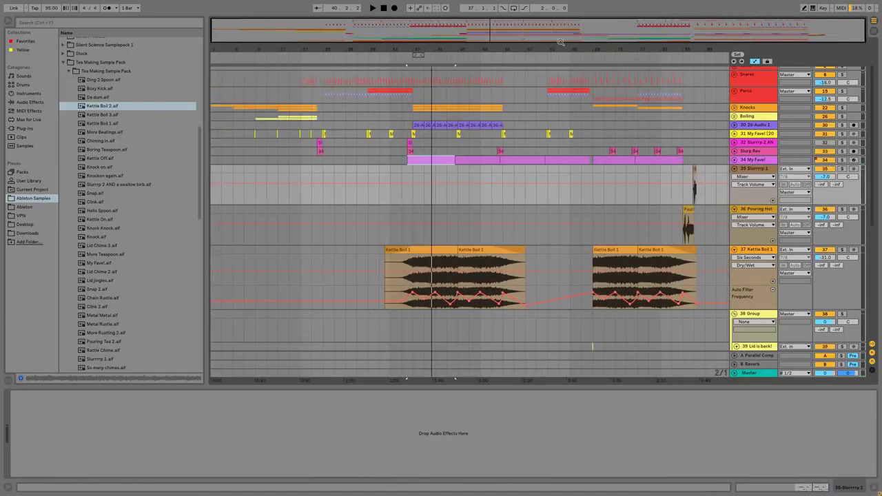
pyautogui.moveTo(715, 28); pyautogui.dragTo(792, 51)
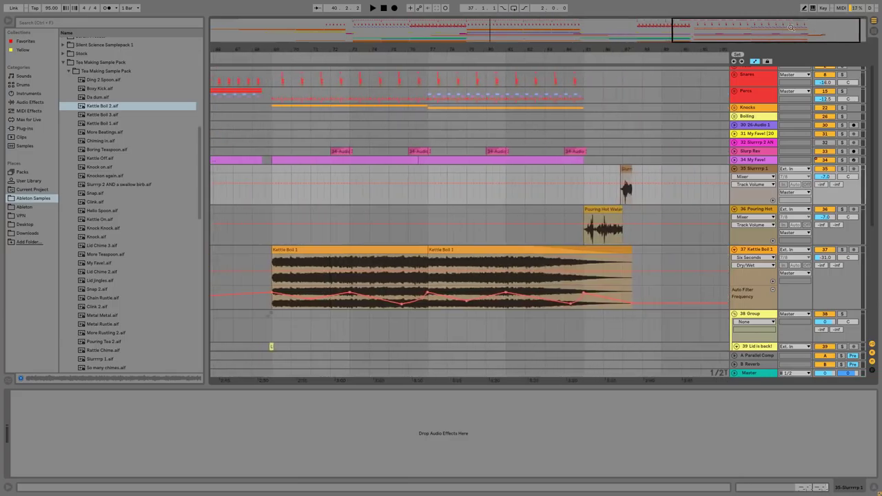
pyautogui.moveTo(825, 23)
pyautogui.mouseDown()
pyautogui.moveTo(826, 33)
pyautogui.moveTo(840, 33)
pyautogui.mouseUp()
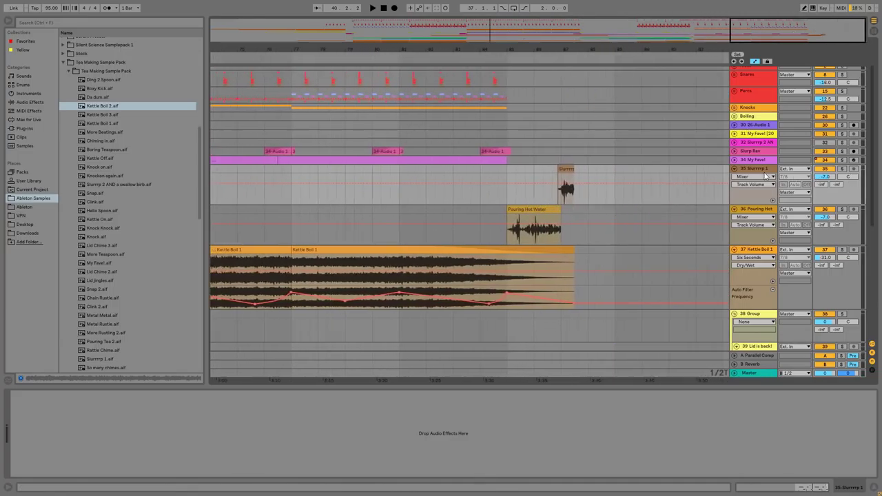
pyautogui.click(824, 217)
pyautogui.click(843, 211)
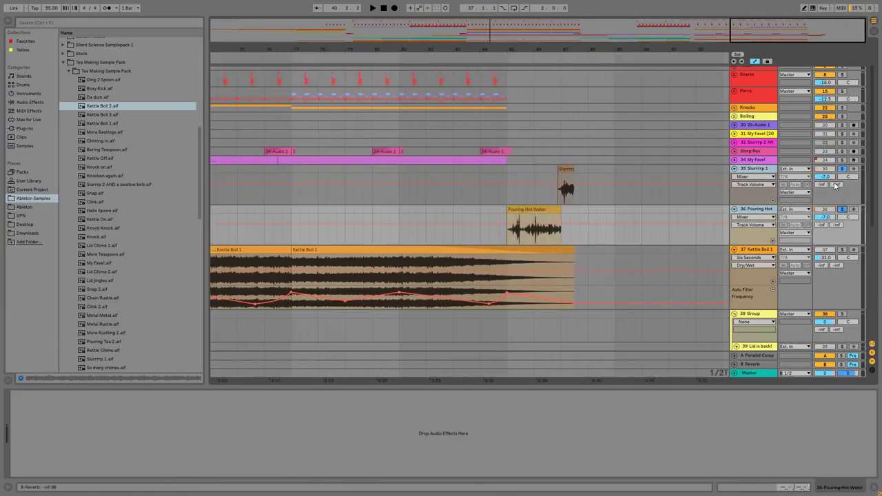
pyautogui.click(533, 207)
pyautogui.press('space')
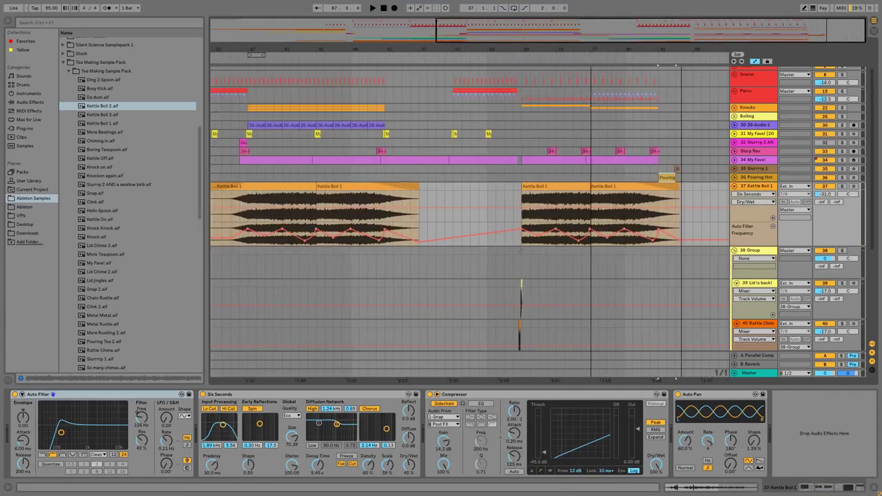
# Step: Review the 37 Kettle Boil 1 track's filter frequency automation and its Six Seconds and Compressor devices
pyautogui.moveTo(496, 37); pyautogui.dragTo(420, 36)
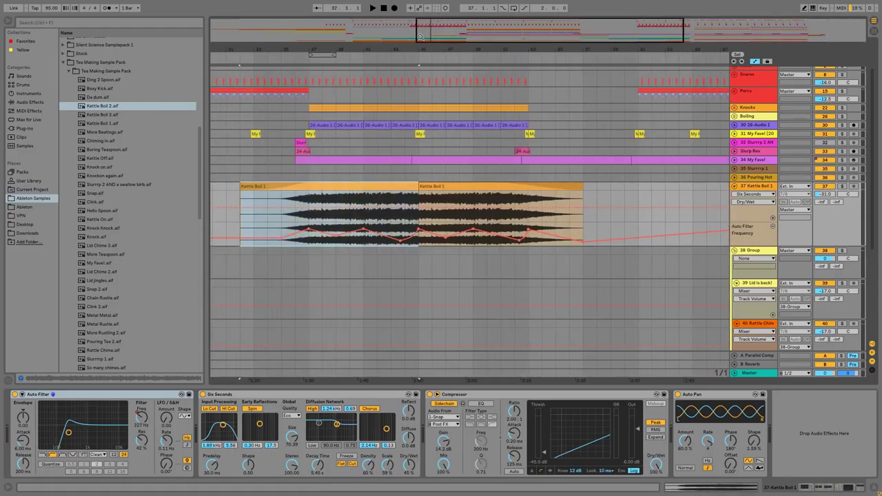
pyautogui.click(281, 227)
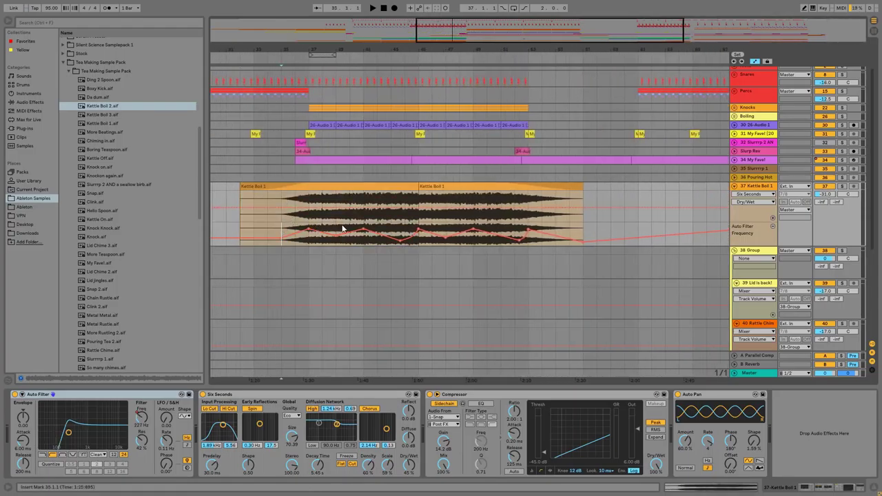
pyautogui.click(283, 395)
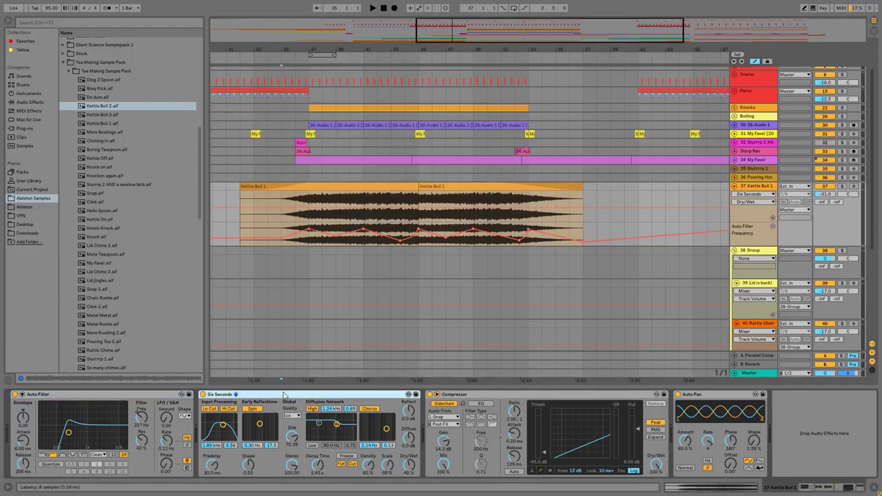
pyautogui.click(497, 397)
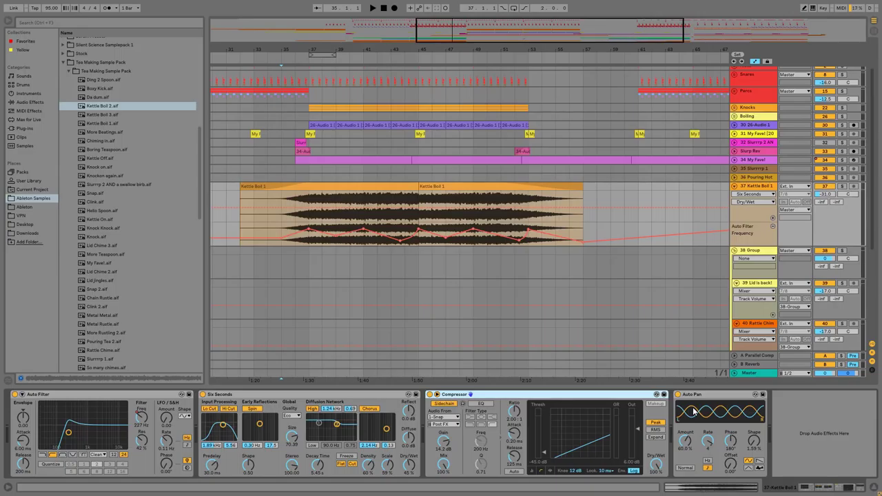
# Step: Review the Auto Pan device on track 37 Kettle Boil 1 and audition the kettle part
pyautogui.click(715, 397)
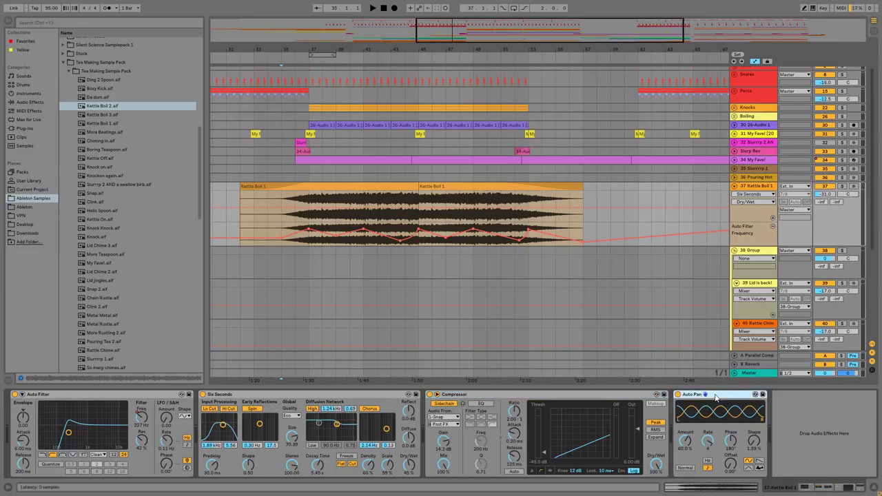
pyautogui.click(286, 228)
pyautogui.press('space')
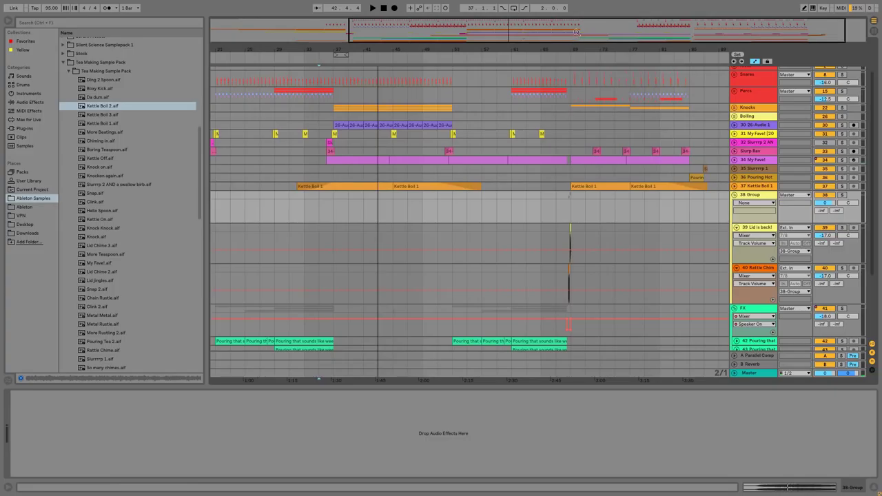
# Step: Solo the 38 Group and audition its Rattle Chime and Lid is back! clips just before bar 69
pyautogui.moveTo(576, 31); pyautogui.dragTo(690, 52)
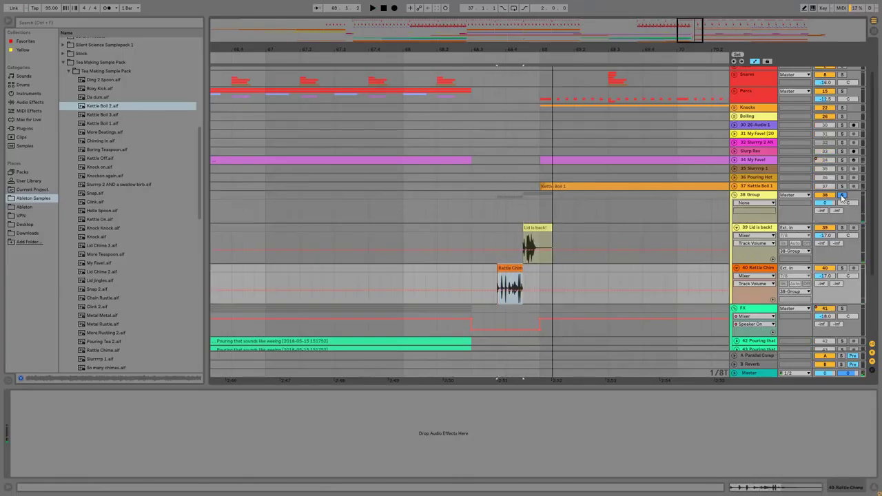
pyautogui.moveTo(679, 33); pyautogui.dragTo(689, 88)
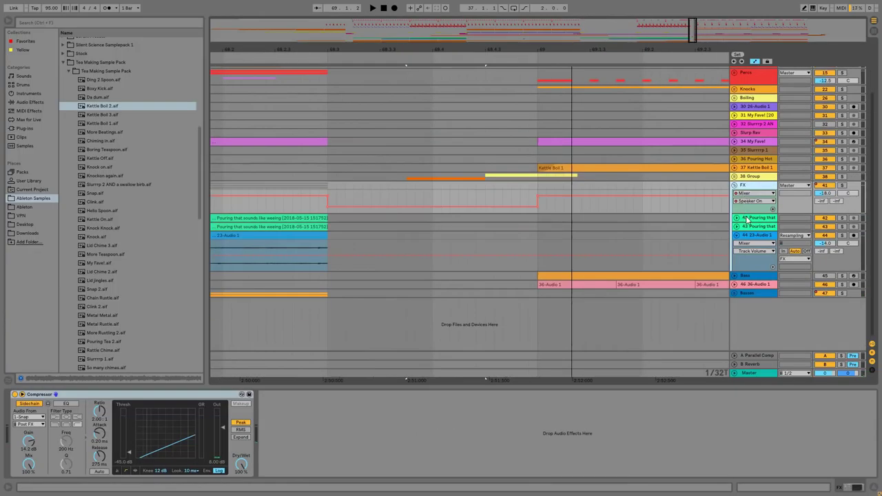
# Step: Unfold FX tracks 42 and 43 and review the Grain Delay pitch and frequency automation on the pouring clips from bar 53
pyautogui.click(747, 219)
pyautogui.keyDown('shift'); pyautogui.click(746, 227); pyautogui.keyUp('shift')
pyautogui.click(736, 227)
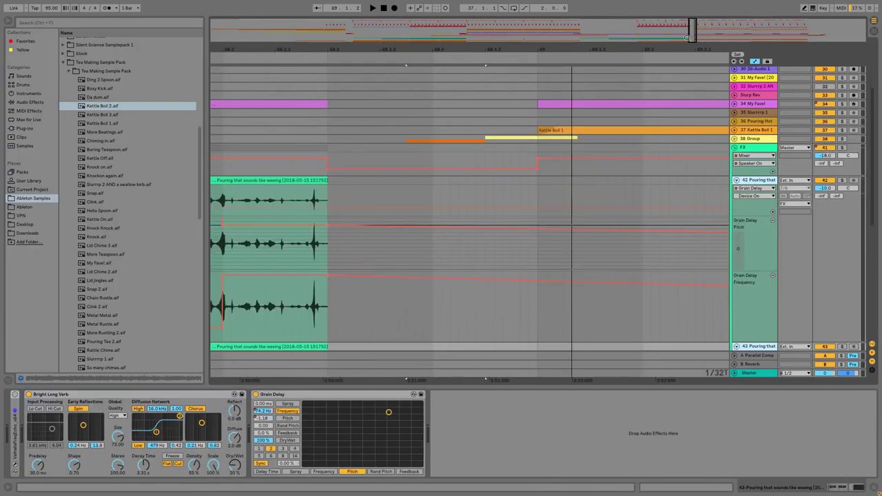
pyautogui.moveTo(687, 38); pyautogui.dragTo(594, 35)
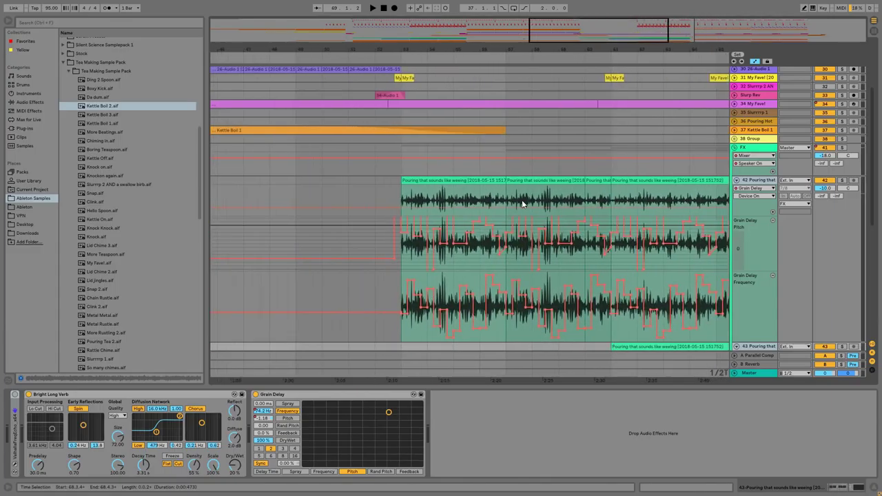
pyautogui.scroll(-2, 523, 203)
pyautogui.press('b')
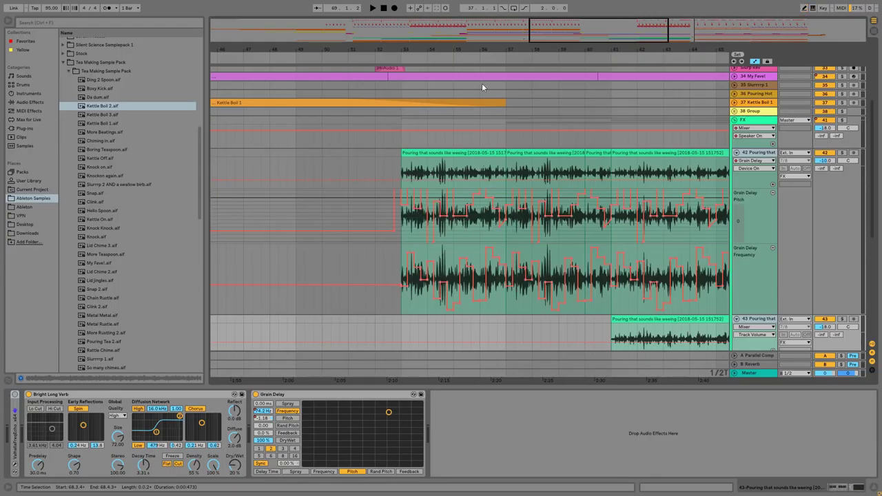
pyautogui.moveTo(598, 32); pyautogui.dragTo(598, 34)
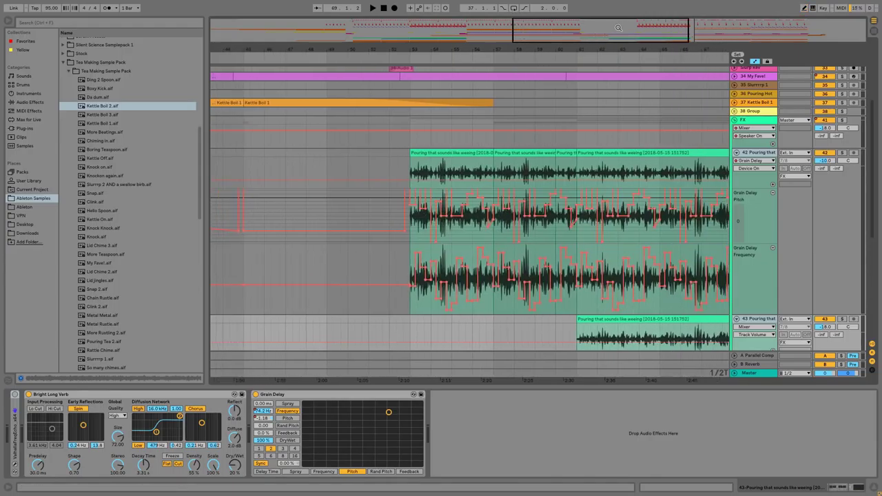
# Step: Solo the FX group and audition the 23-Audio 1 clip on track 44 from bar 29
pyautogui.scroll(-2, 601, 82)
pyautogui.moveTo(594, 31); pyautogui.dragTo(589, 24)
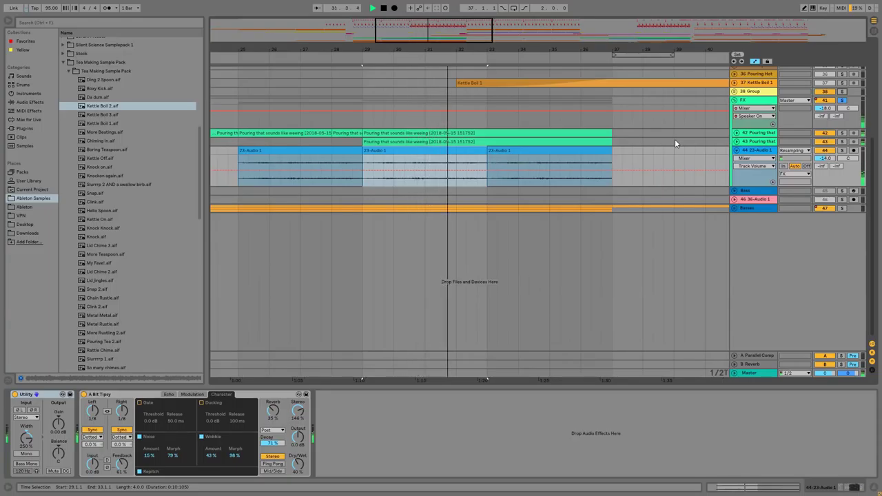
pyautogui.press('space')
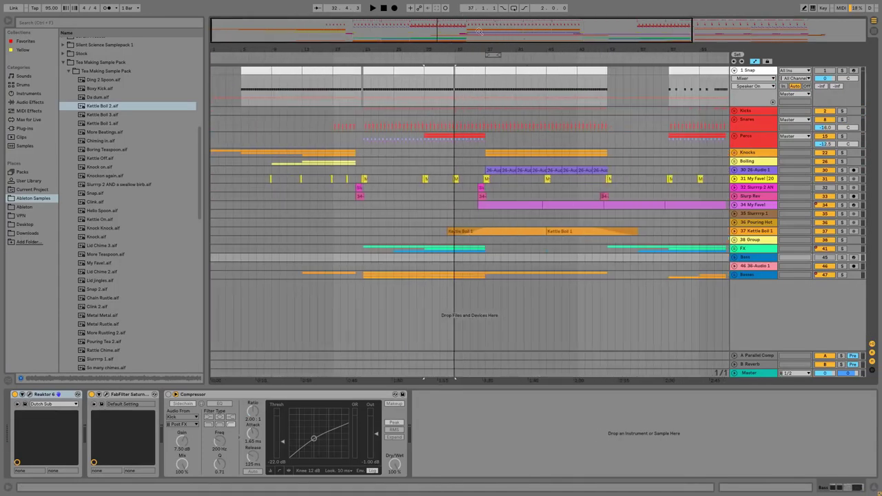
# Step: Unfold the Basses group and find the first Bass clip on track 48 at bar 13
pyautogui.moveTo(479, 31); pyautogui.dragTo(810, 242)
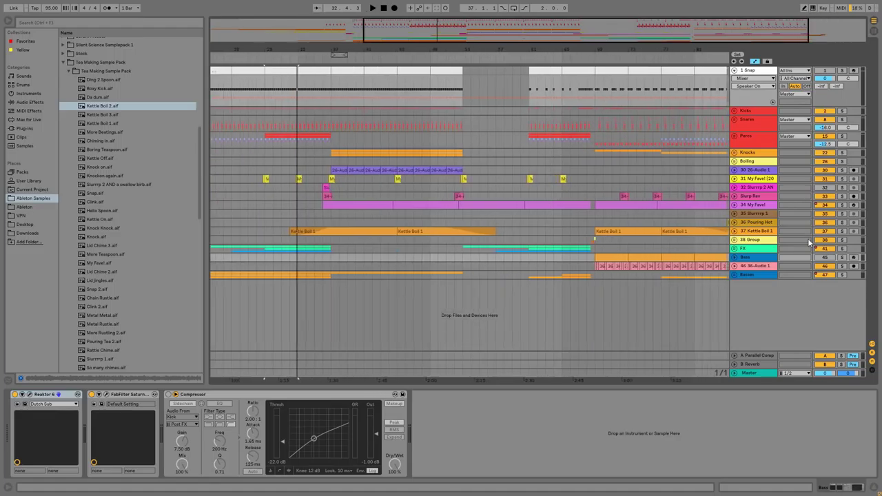
pyautogui.moveTo(416, 31); pyautogui.dragTo(298, 28)
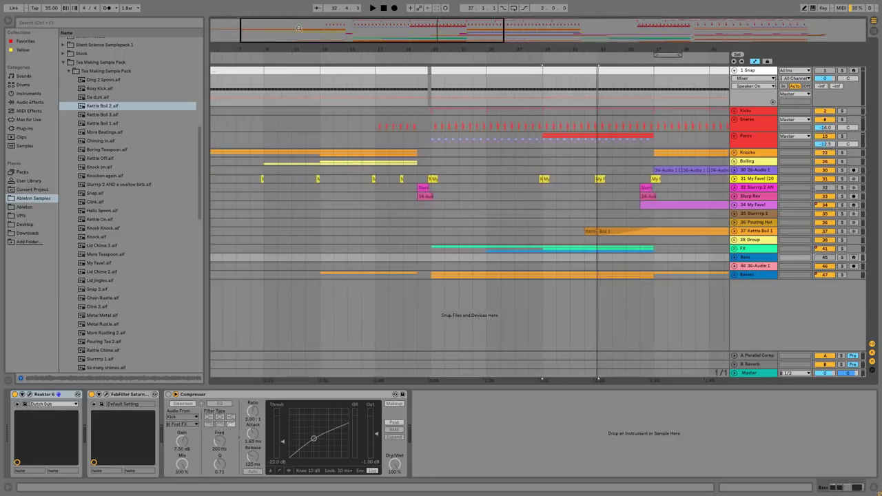
pyautogui.click(734, 275)
pyautogui.scroll(-3, 449, 122)
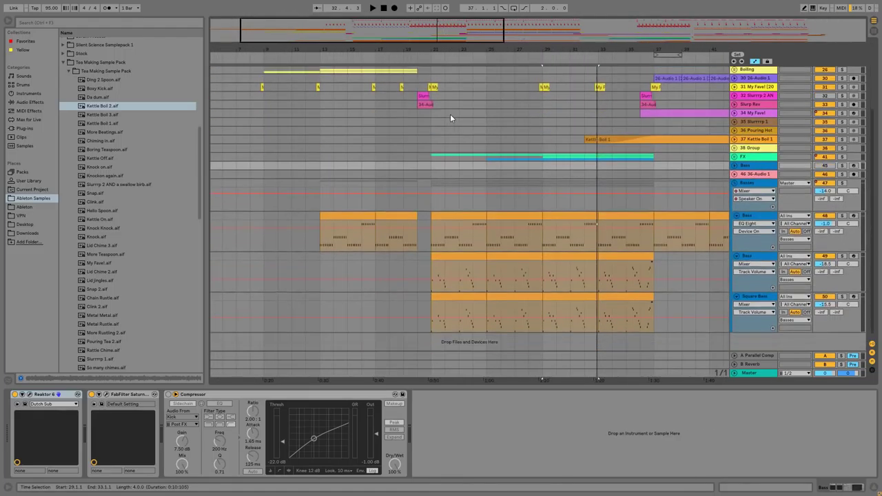
pyautogui.moveTo(308, 37)
pyautogui.mouseDown()
pyautogui.moveTo(307, 56)
pyautogui.moveTo(315, 37)
pyautogui.mouseUp()
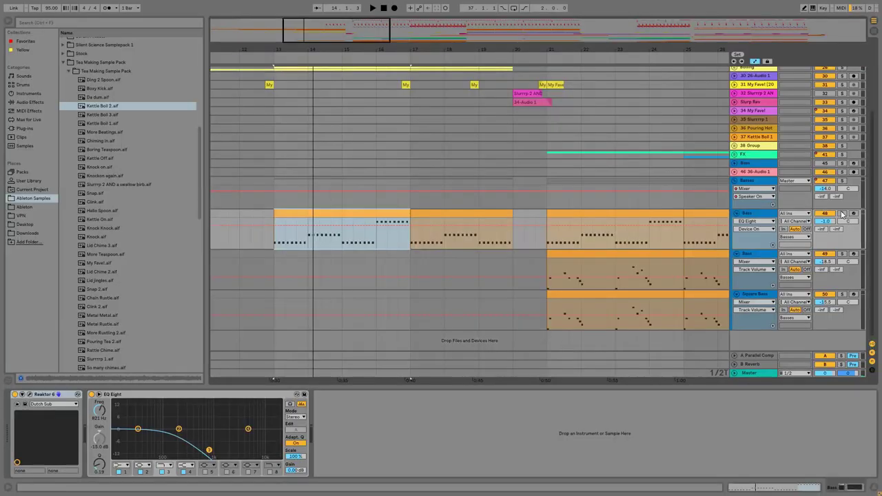
# Step: Solo Bass track 48 and play its clip from bar 13
pyautogui.click(842, 214)
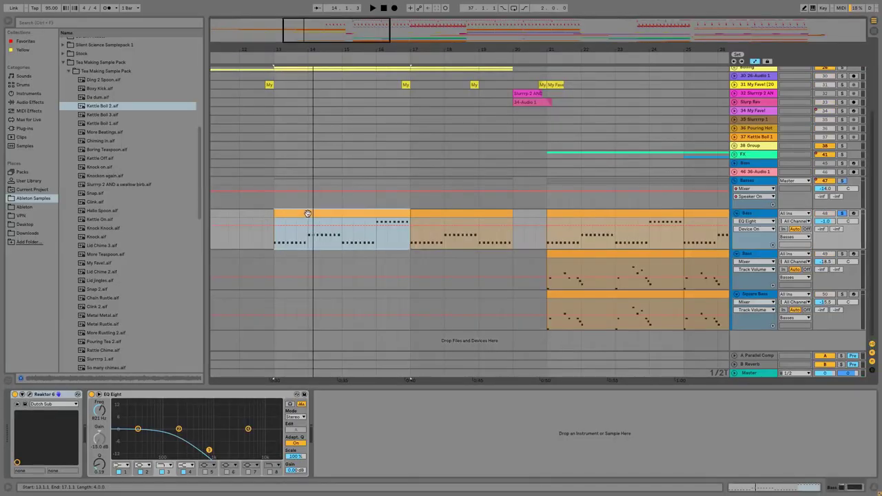
pyautogui.press('space')
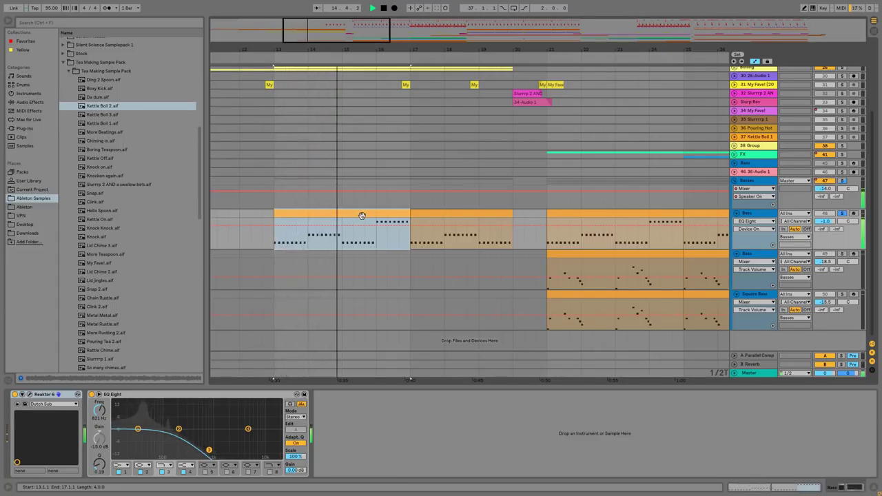
pyautogui.press('space')
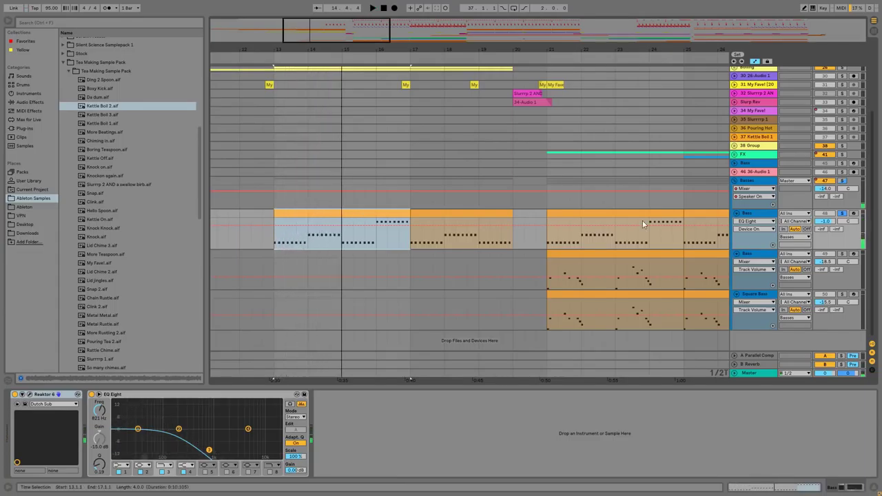
# Step: Solo Bass track 49 and audition its clip from bar 21, along with the matching Square Bass part on track 50
pyautogui.click(679, 265)
pyautogui.moveTo(355, 34); pyautogui.dragTo(400, 40)
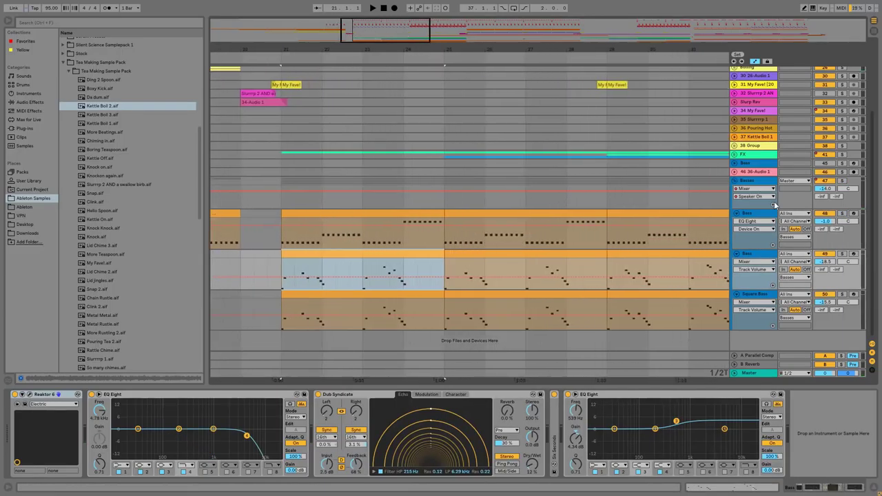
pyautogui.click(841, 253)
pyautogui.press('space')
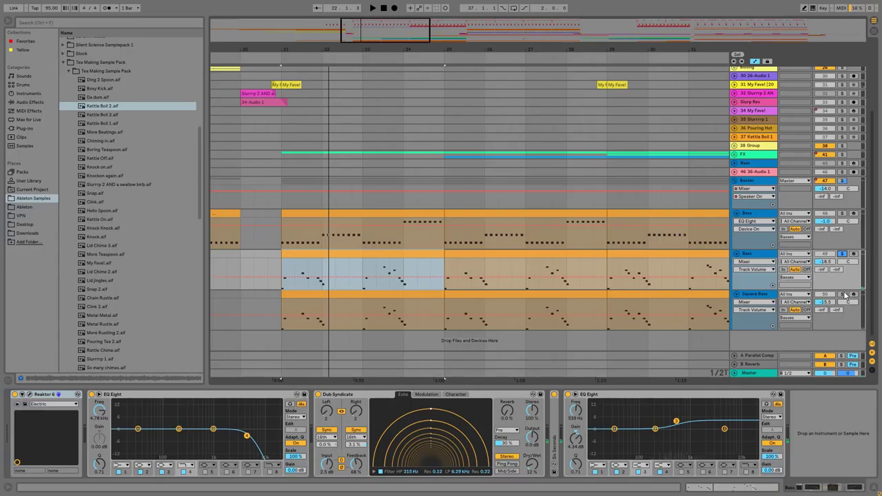
pyautogui.press('space')
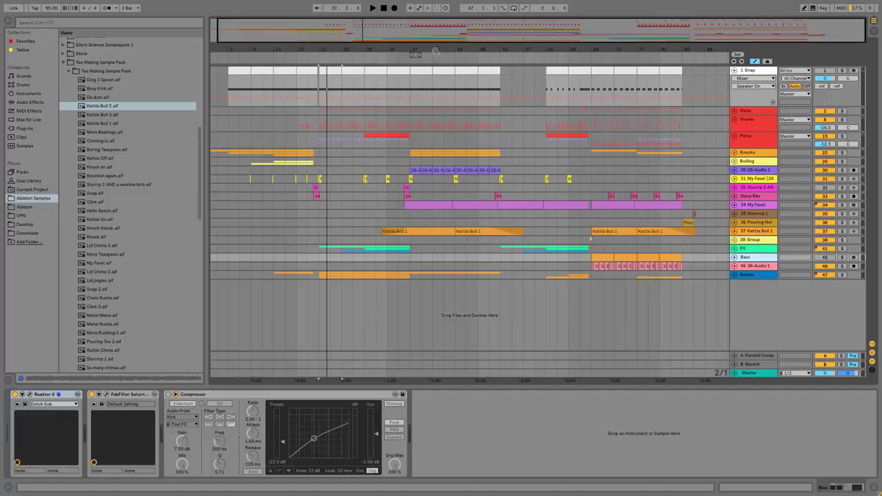
# Step: Unfold Bass track 45 and track 46 36-Audio 1 and bring their clips at bar 69 into view
pyautogui.moveTo(405, 33); pyautogui.dragTo(764, 265)
pyautogui.moveTo(554, 49); pyautogui.dragTo(617, 125)
pyautogui.click(504, 260)
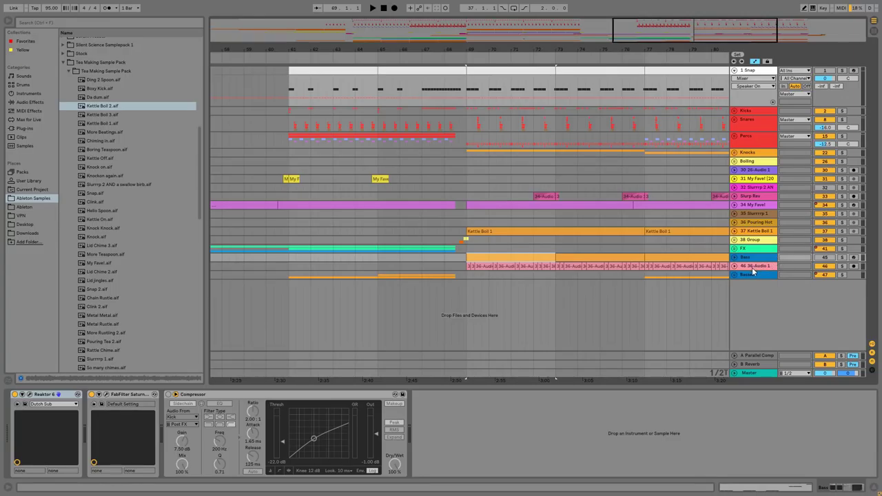
pyautogui.click(752, 268)
pyautogui.click(735, 266)
pyautogui.click(735, 257)
pyautogui.moveTo(698, 34); pyautogui.dragTo(709, 75)
pyautogui.click(753, 260)
pyautogui.scroll(-1, 660, 233)
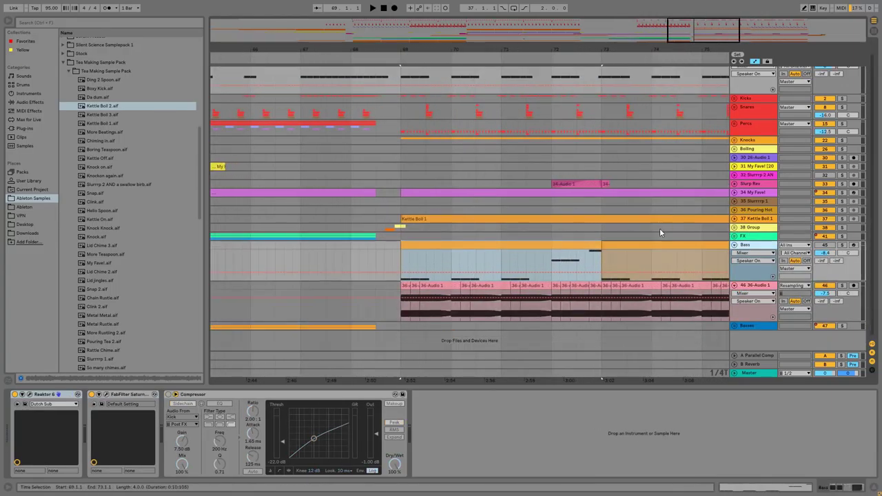
# Step: Solo Bass track 45 and play its clip from bar 69, and do the same for track 46 36-Audio 1
pyautogui.click(504, 248)
pyautogui.click(843, 246)
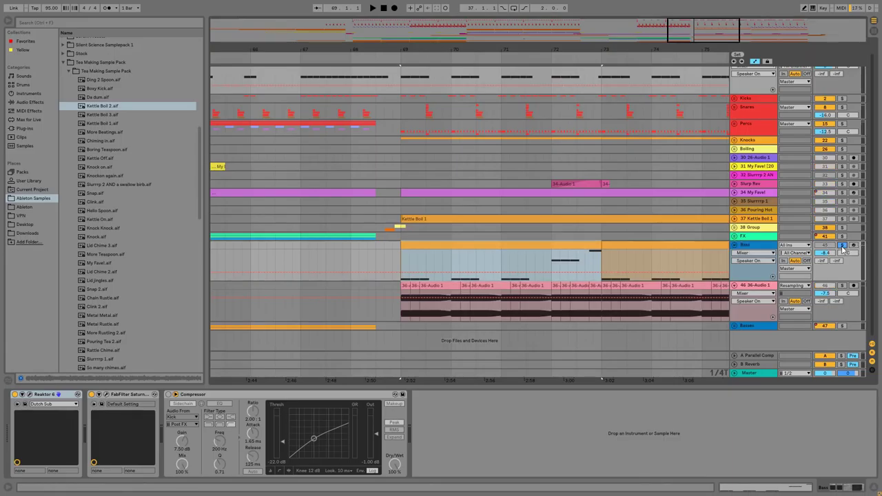
pyautogui.press('space')
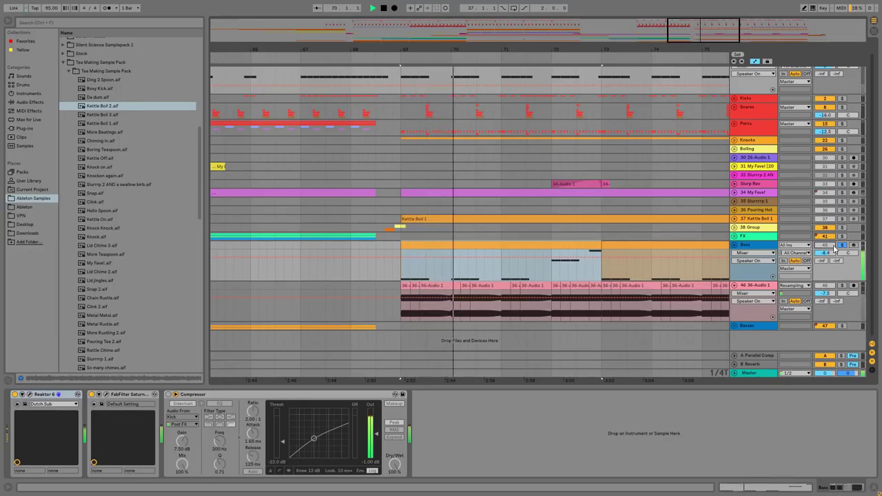
pyautogui.press('space')
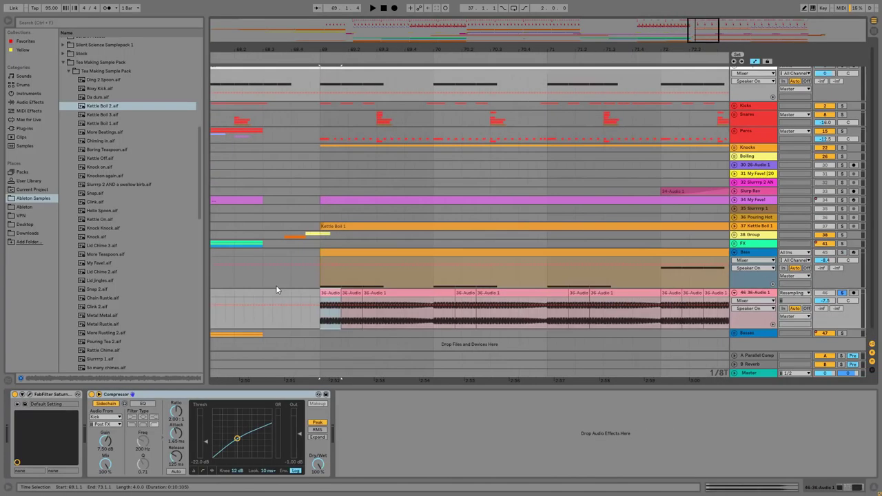
pyautogui.press('space')
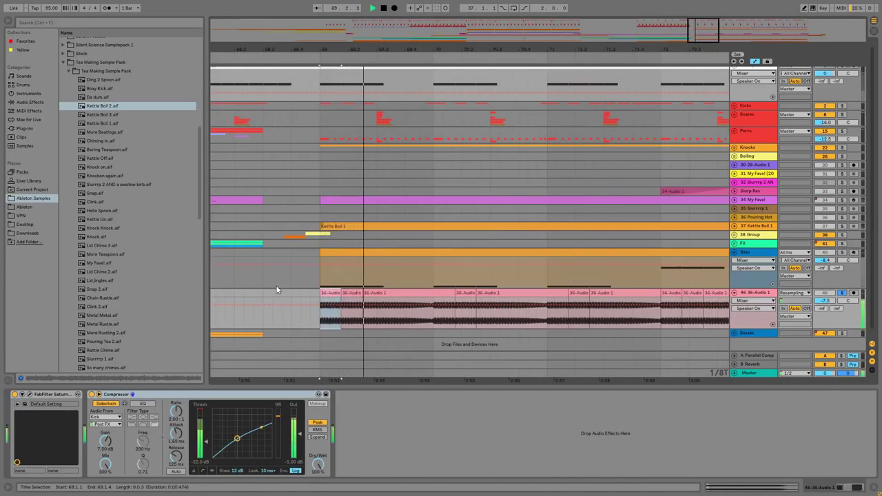